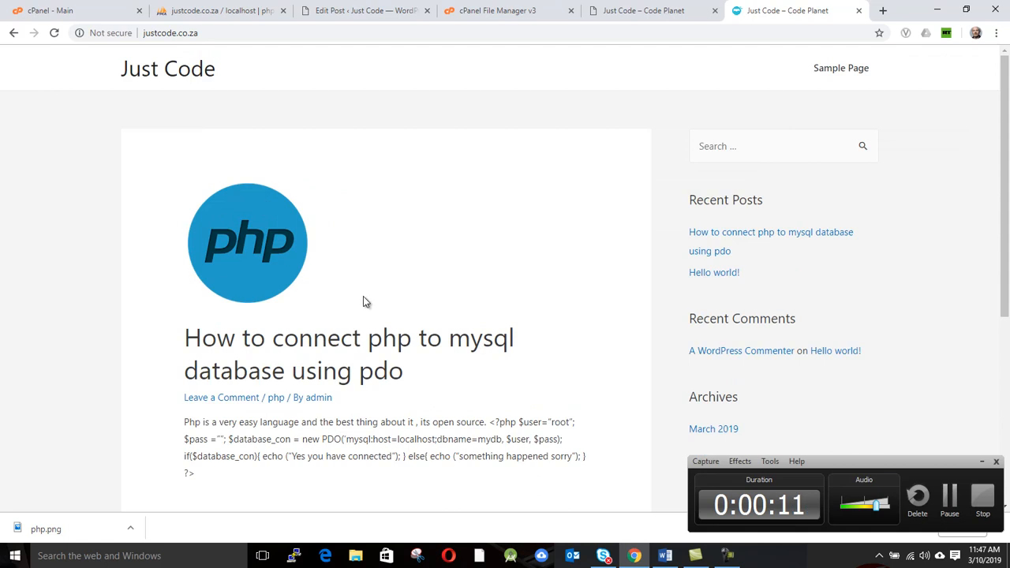
Step: Reload justcode.co.za and look over the posts on the blog's home page
click(211, 34)
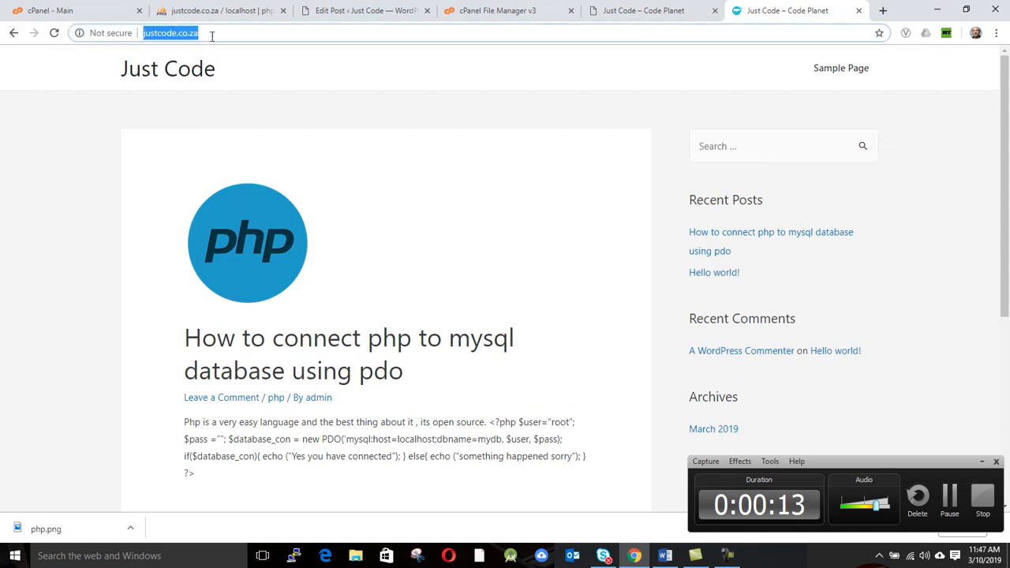
key(Return)
scroll(304, 129, down, 2)
scroll(305, 128, up, 2)
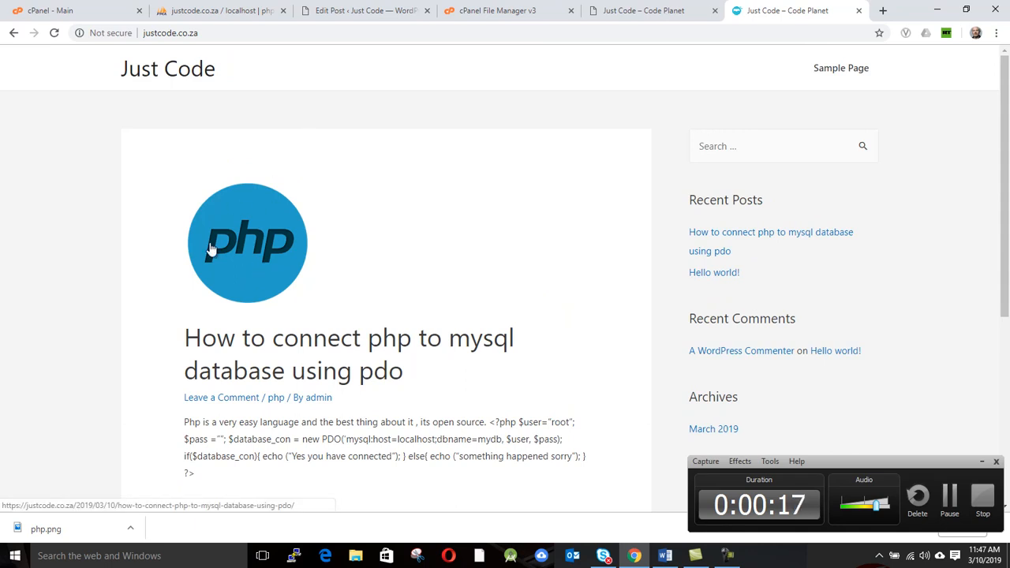
scroll(307, 252, down, 3)
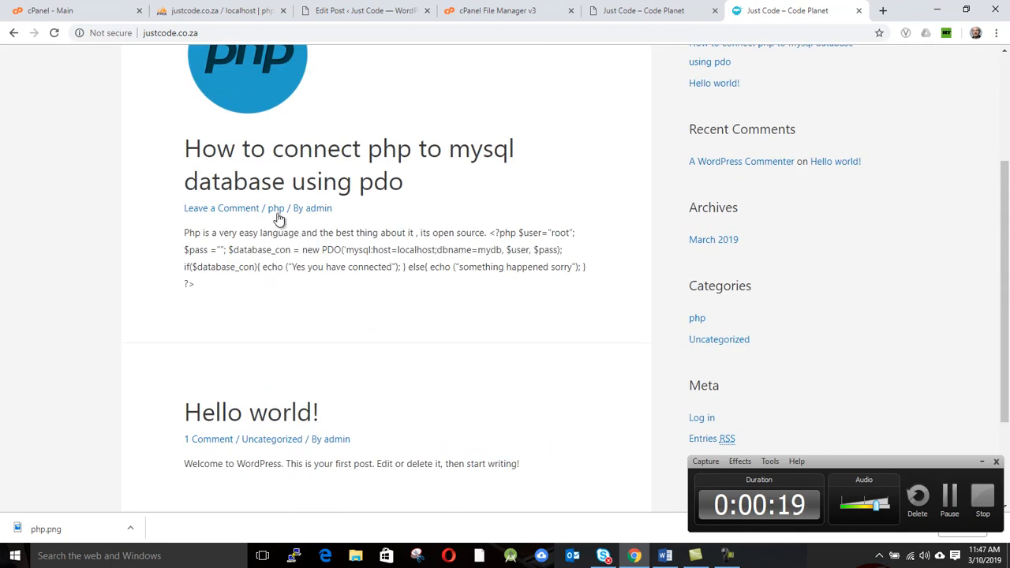
scroll(315, 261, up, 3)
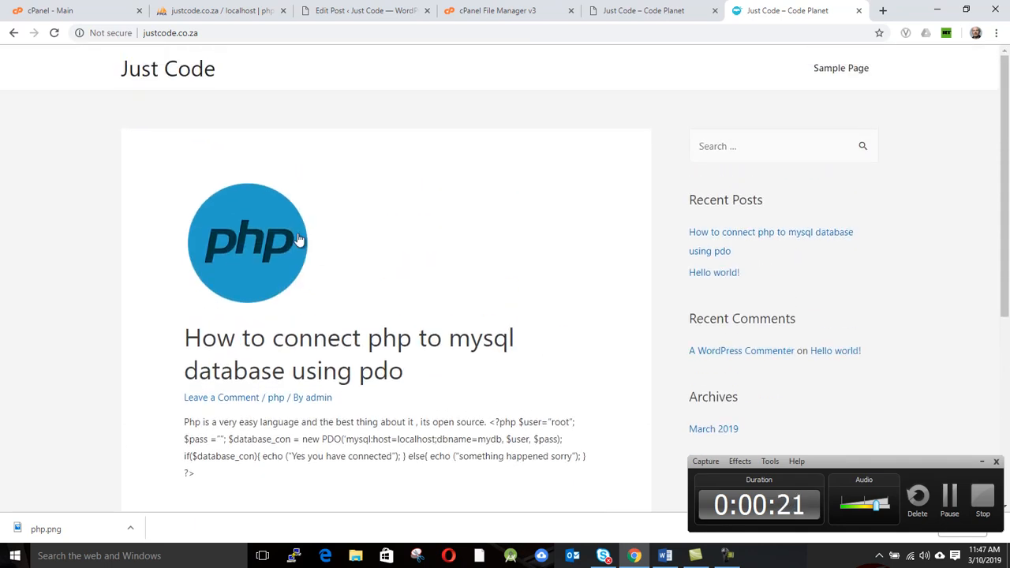
click(213, 11)
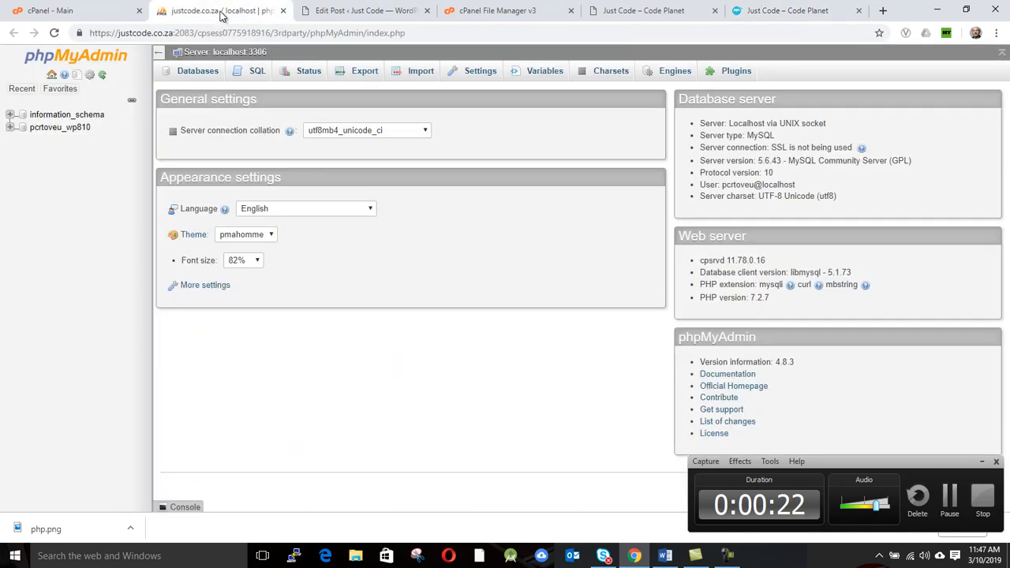
click(654, 10)
click(815, 10)
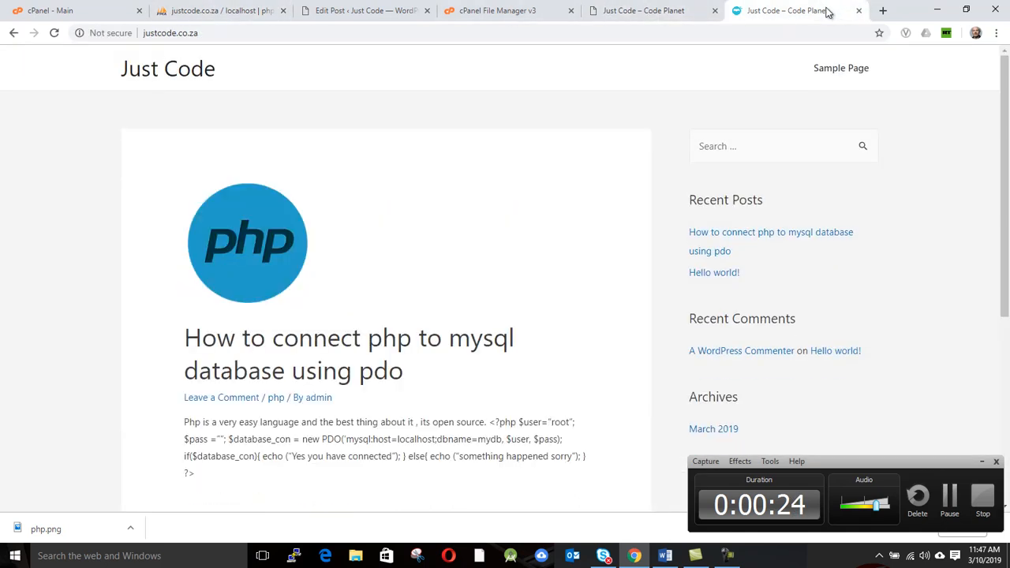
Step: Load the justcode.co.za home page again and examine its posts and sidebar down to the footer
click(284, 32)
key(Return)
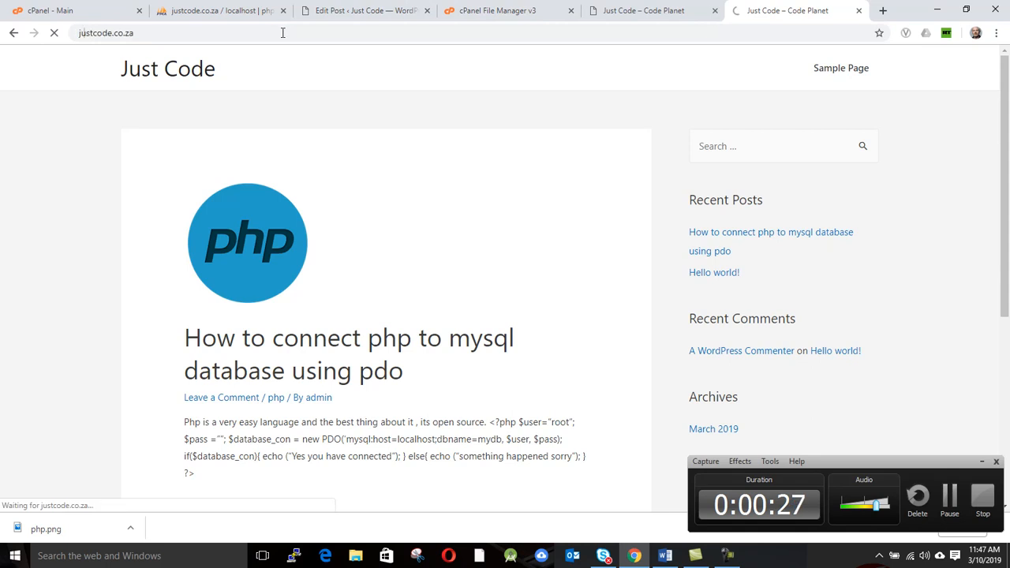
click(288, 36)
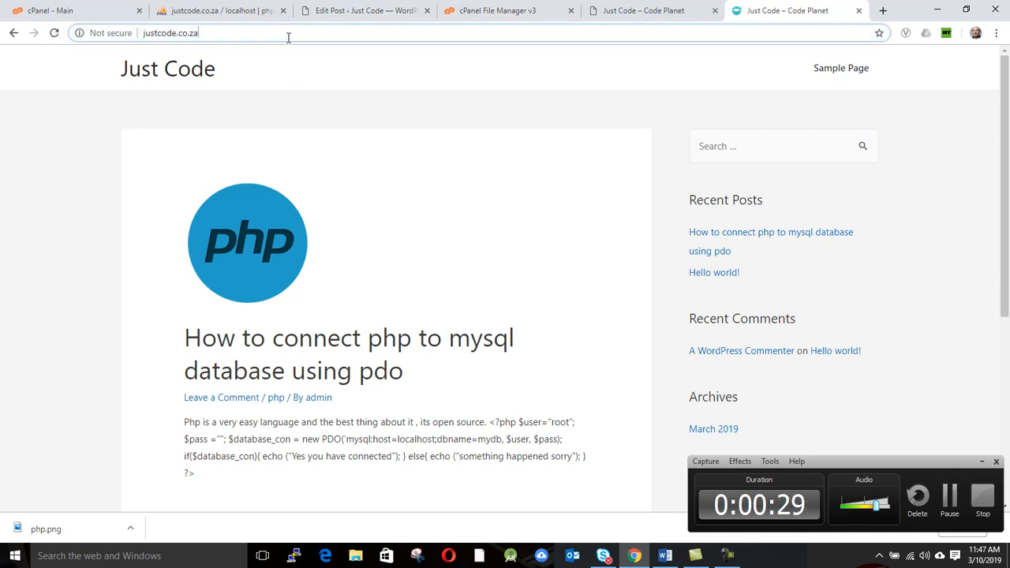
key(Return)
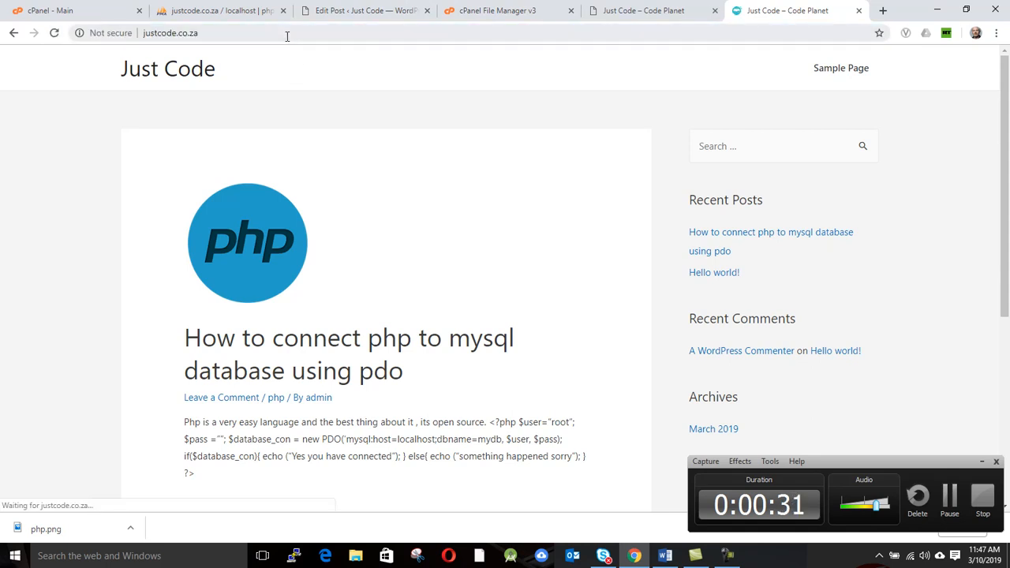
click(258, 29)
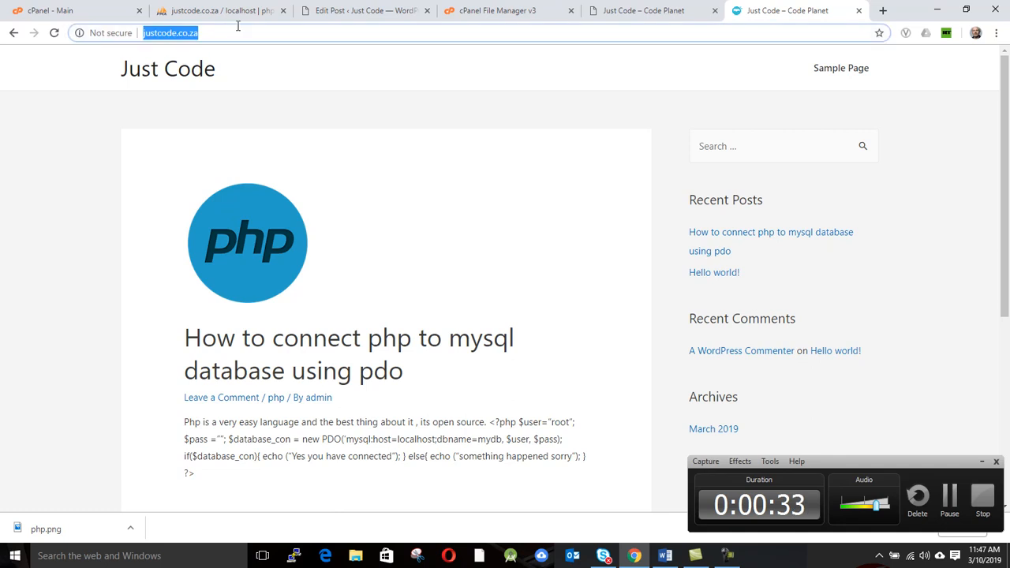
key(Return)
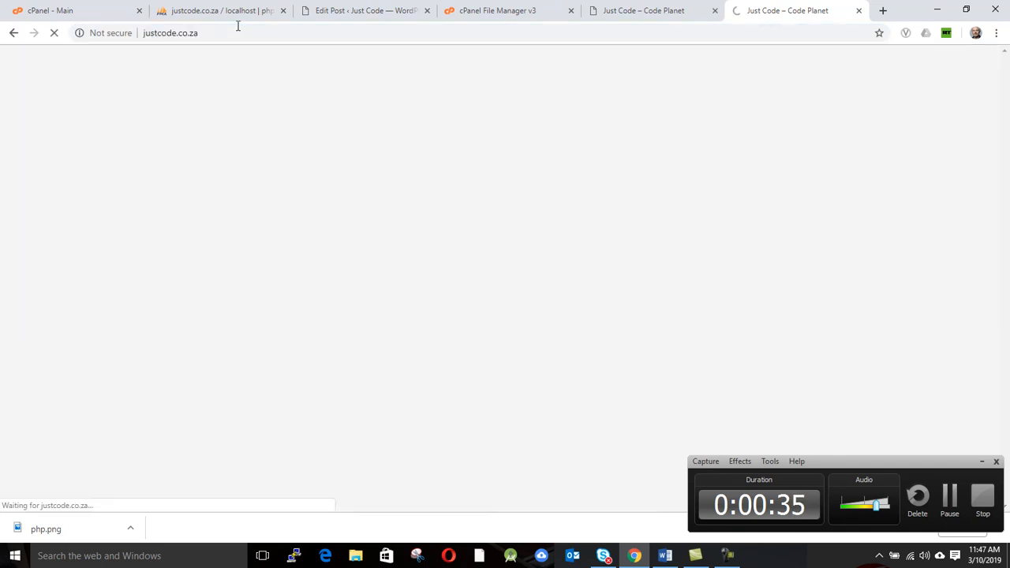
scroll(376, 353, down, 1)
scroll(375, 353, down, 4)
scroll(279, 302, up, 3)
scroll(279, 297, down, 3)
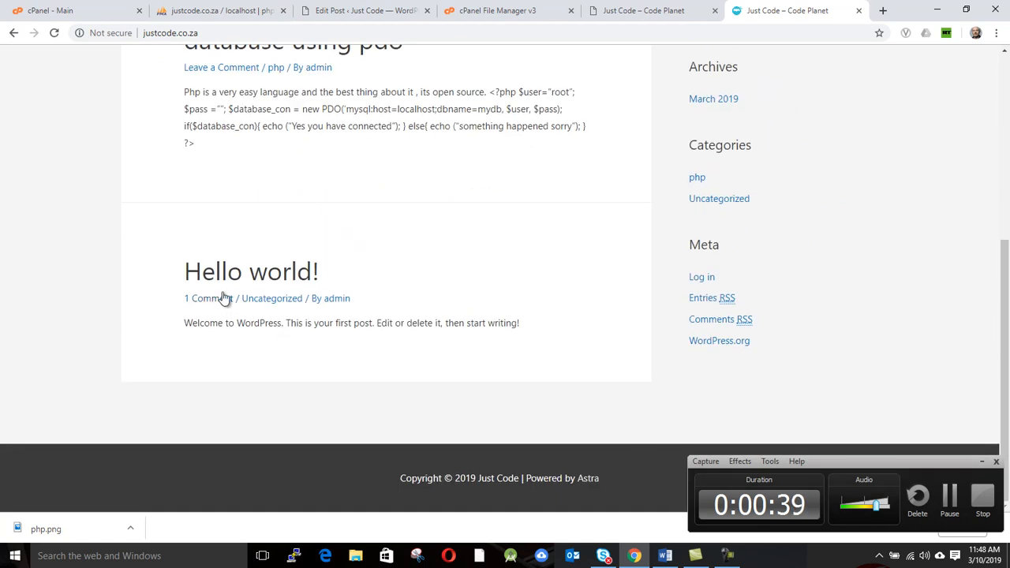
scroll(198, 295, up, 1)
scroll(257, 200, up, 3)
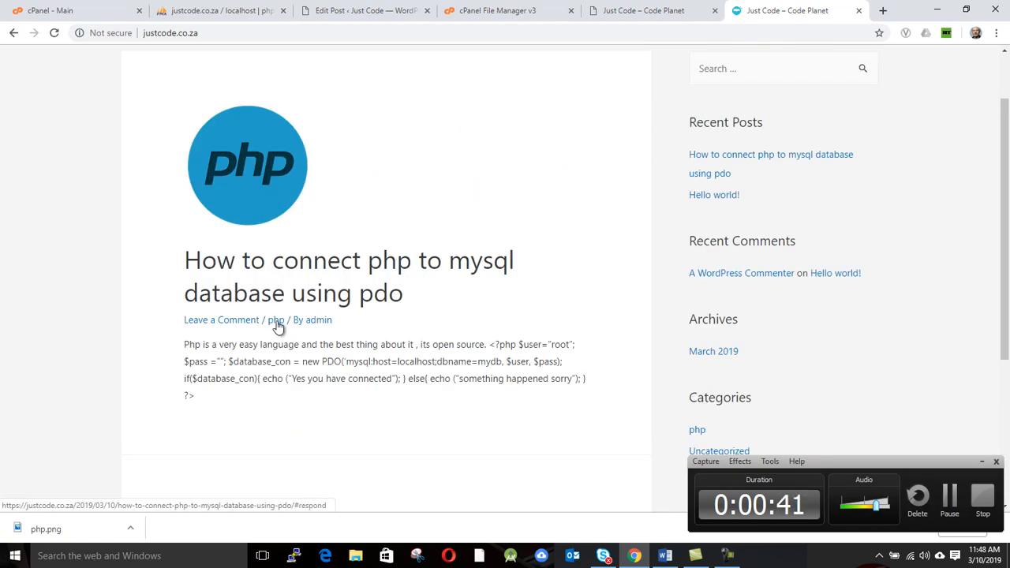
Step: Open the post "How to connect php to mysql database using pdo" and read through its code
click(284, 304)
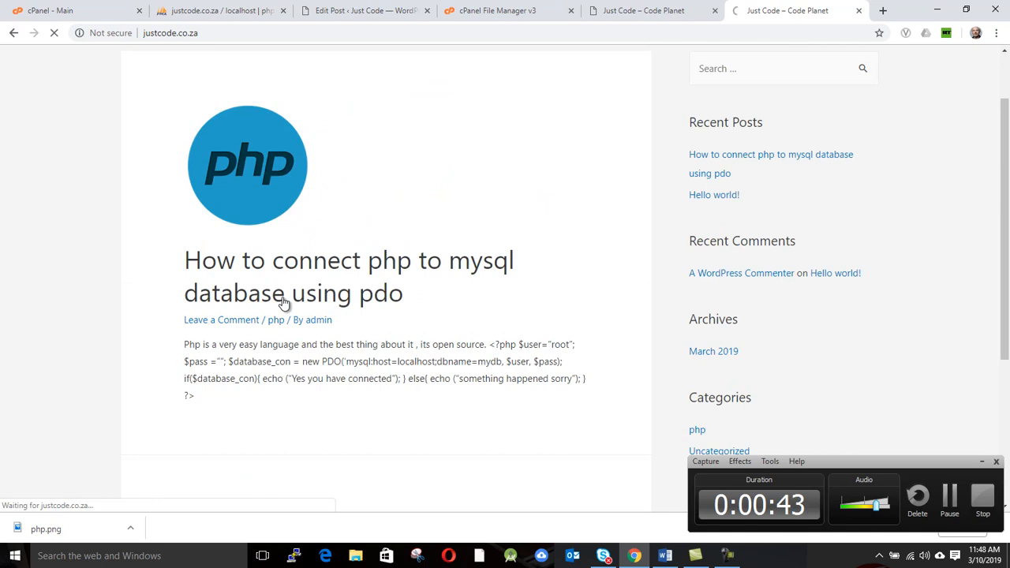
scroll(343, 272, down, 3)
scroll(263, 198, down, 1)
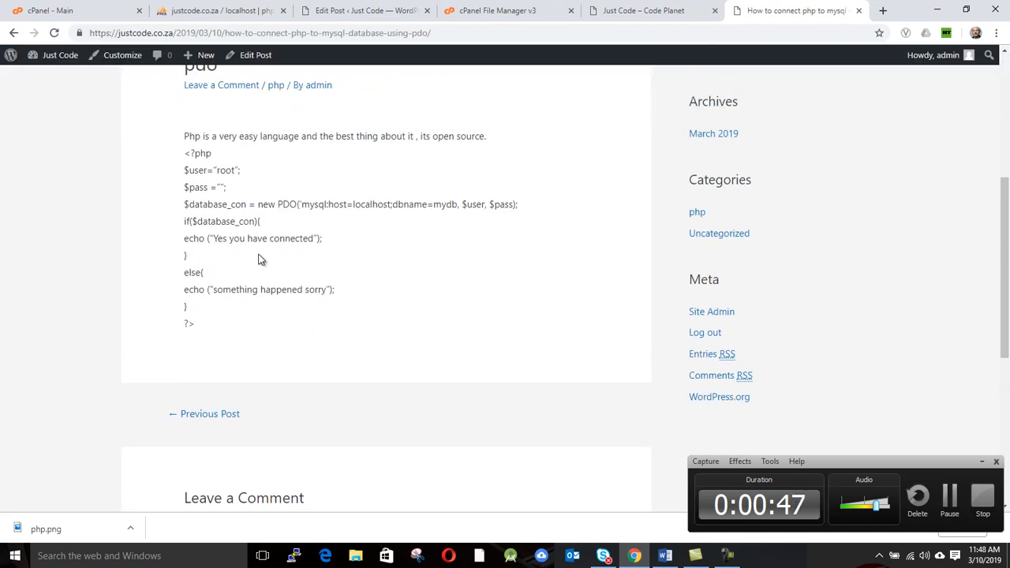
scroll(260, 259, up, 4)
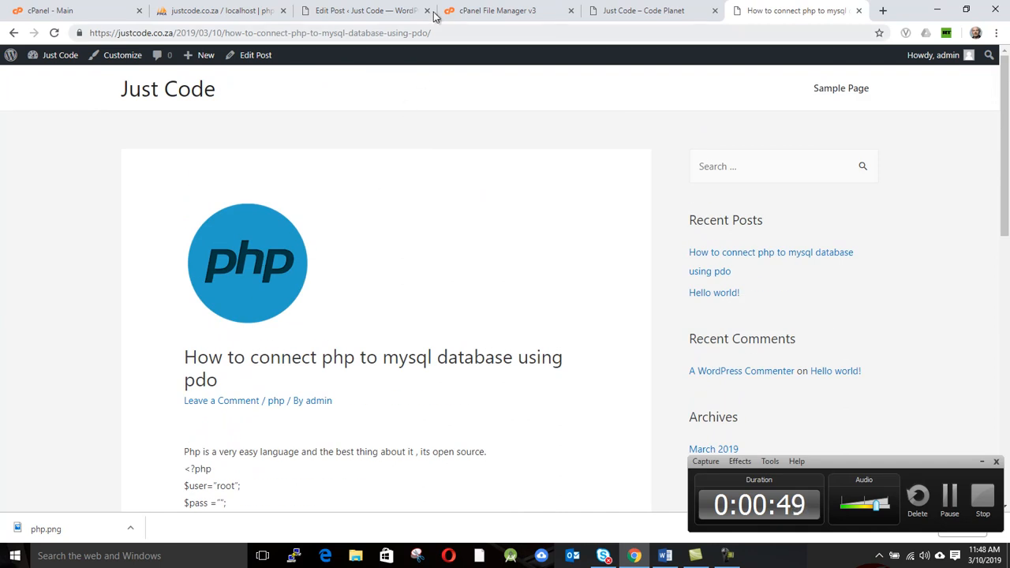
Step: Open the WordPress list of all posts and move the "Hello world!" post to the trash
click(341, 10)
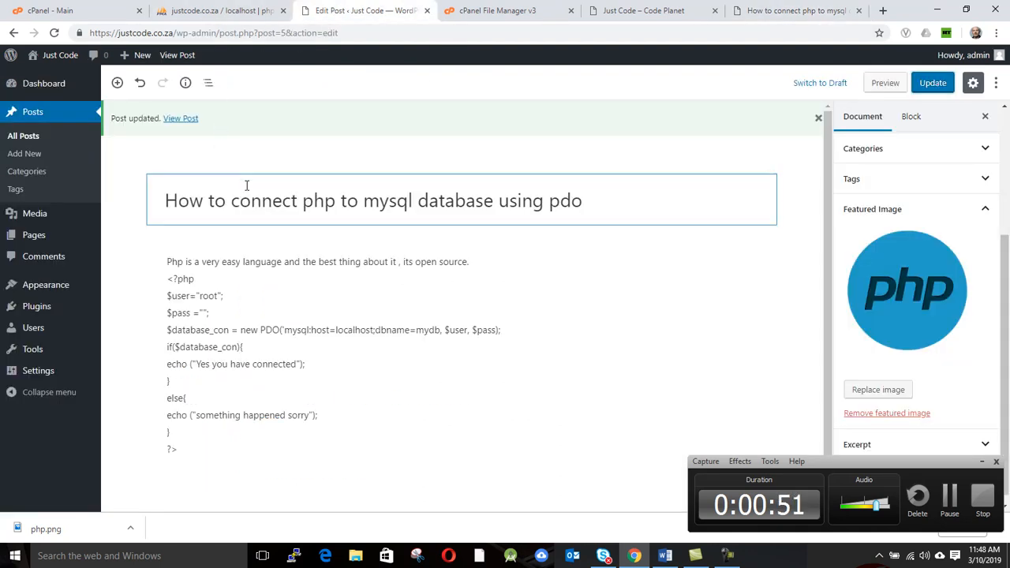
scroll(252, 200, down, 1)
scroll(206, 252, up, 1)
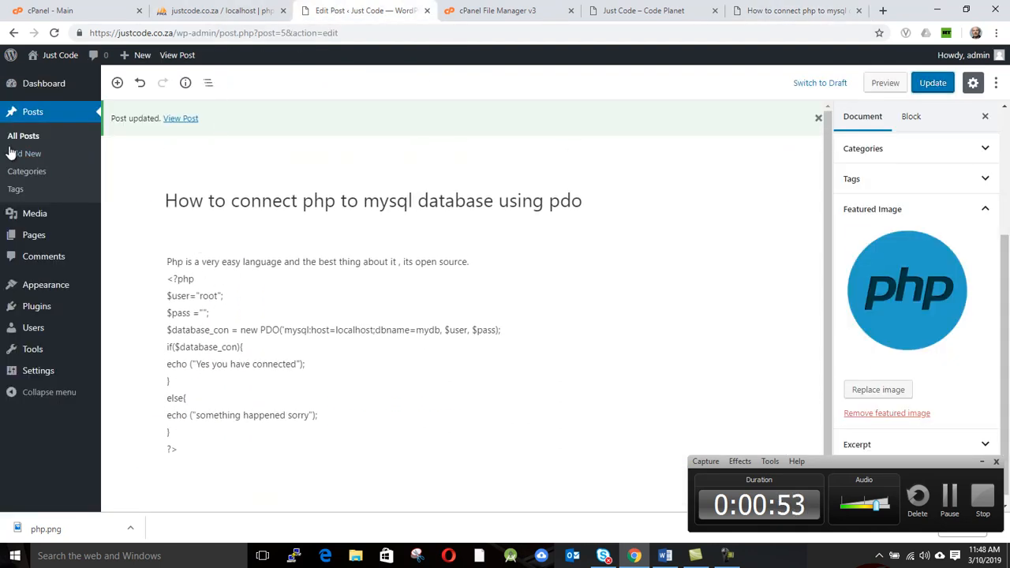
click(28, 139)
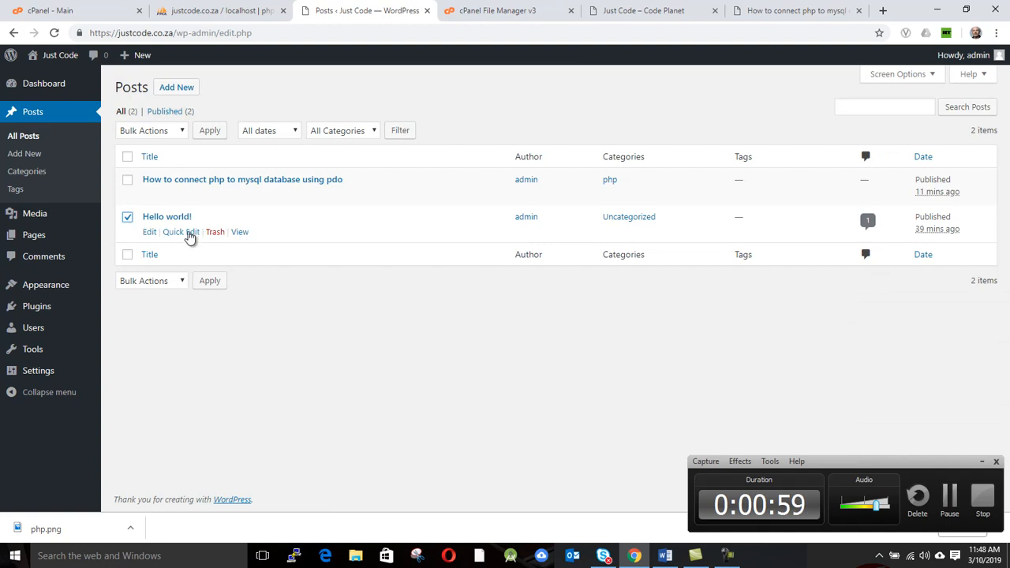
click(215, 233)
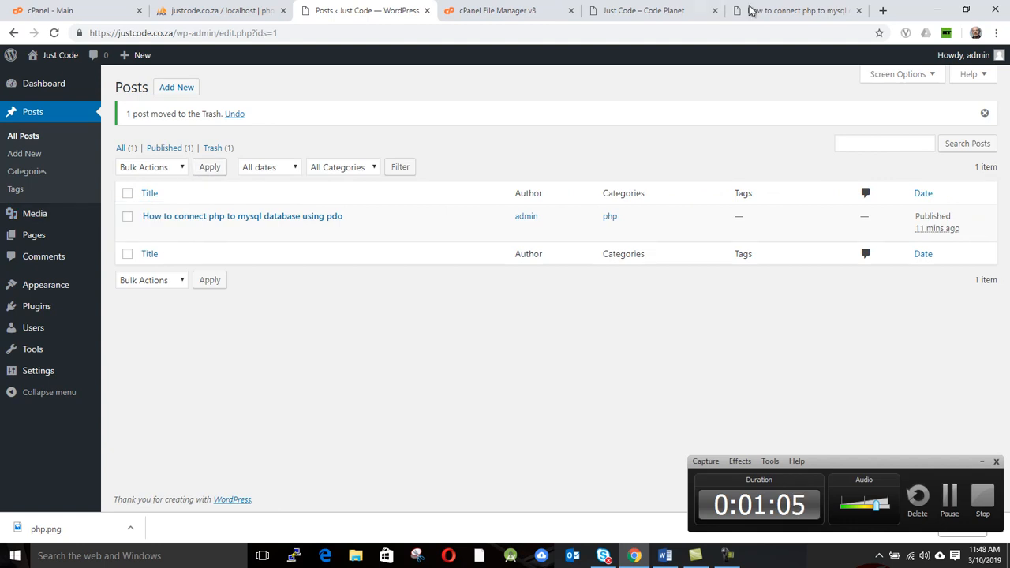
click(777, 11)
click(411, 34)
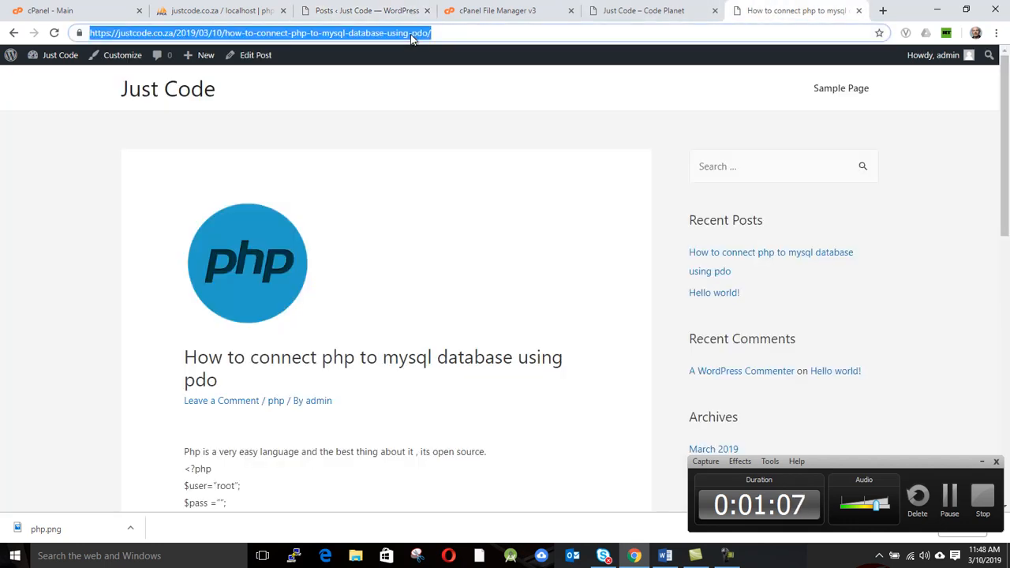
click(318, 34)
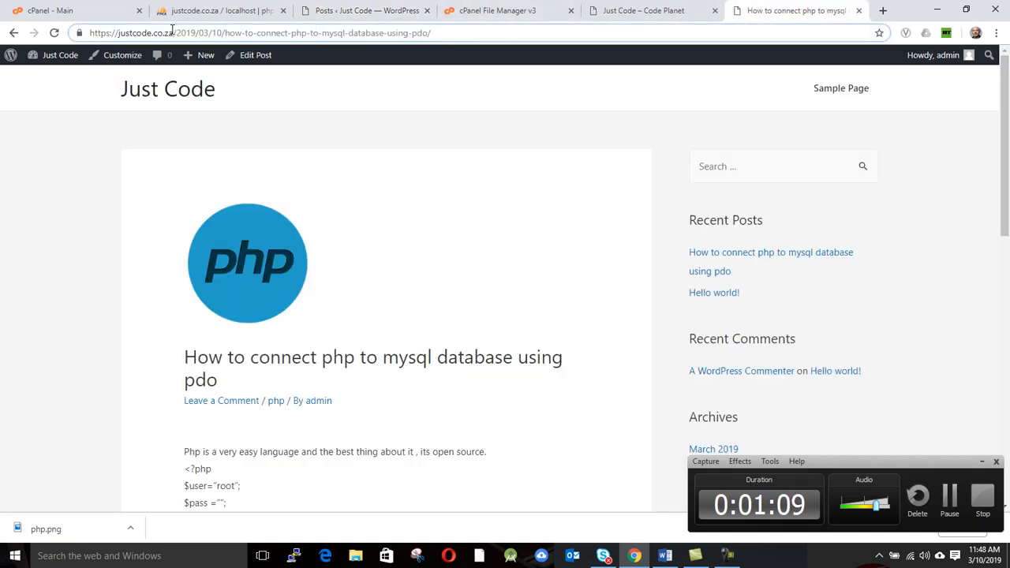
drag(174, 32, 728, 88)
key(BackSpace)
key(Return)
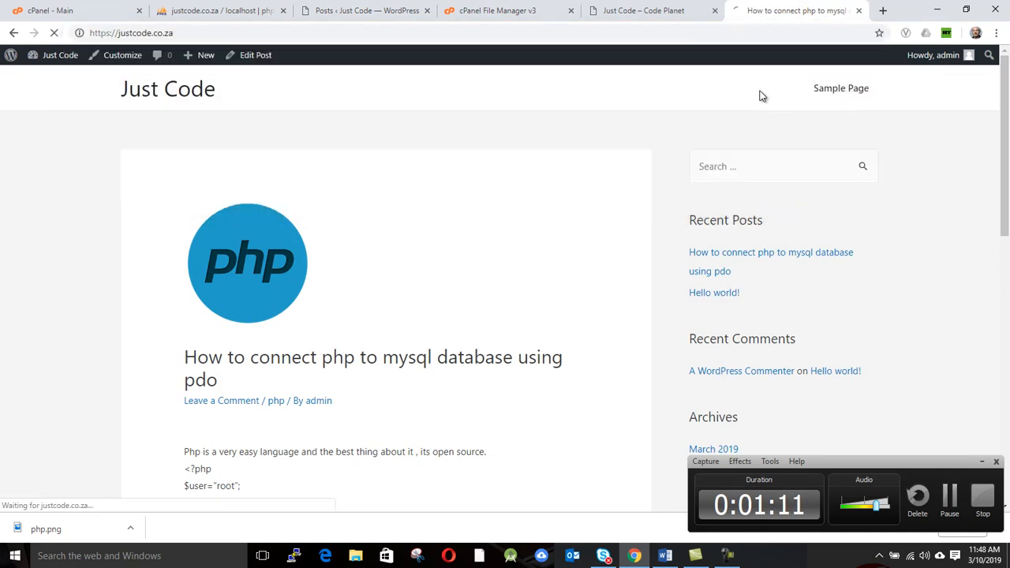
click(352, 33)
scroll(311, 180, down, 3)
scroll(313, 179, up, 3)
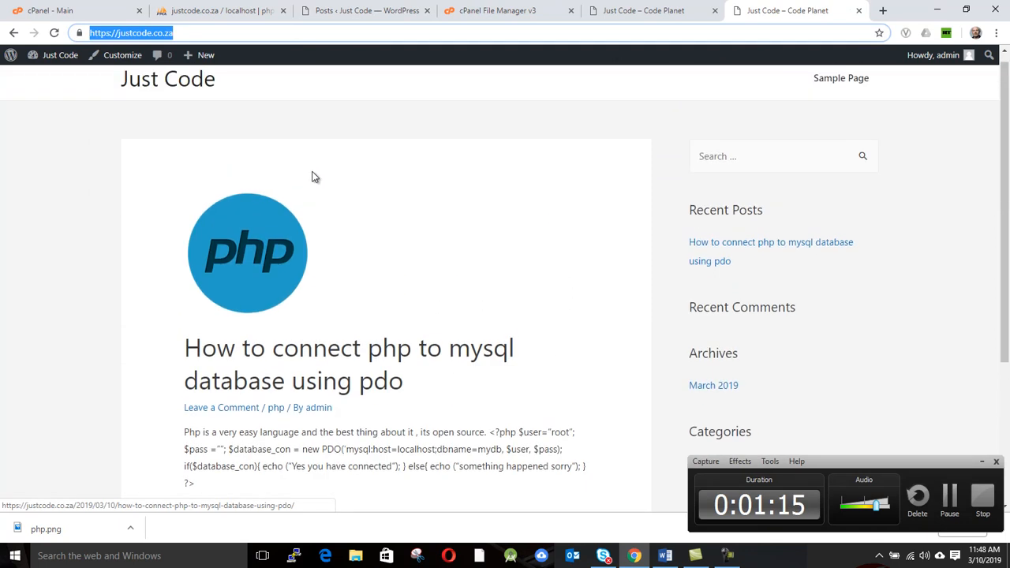
click(162, 90)
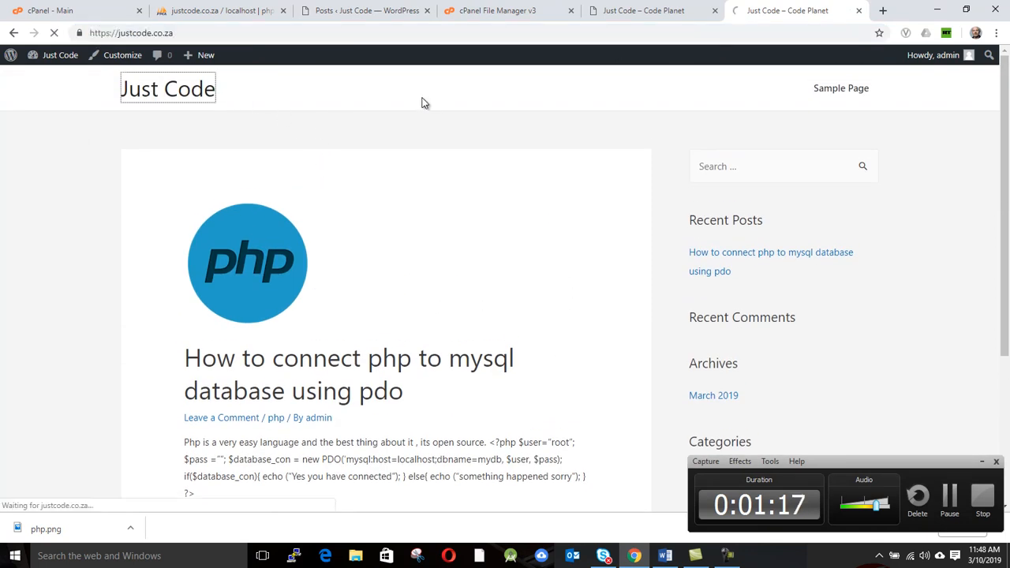
Step: Go to the WordPress dashboard from the other open copy of the site and start a new post
click(599, 15)
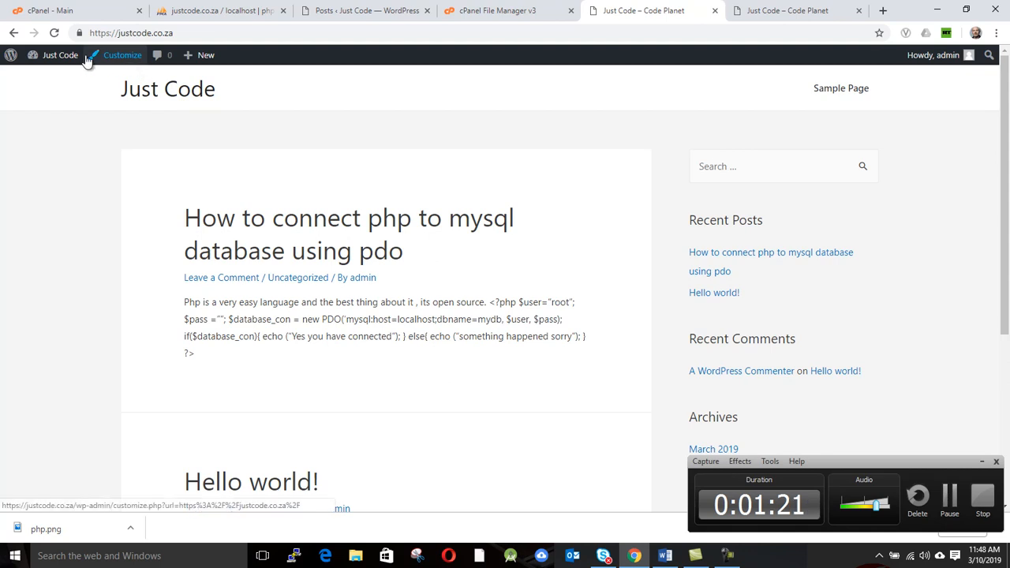
mouse_move(34, 62)
click(43, 80)
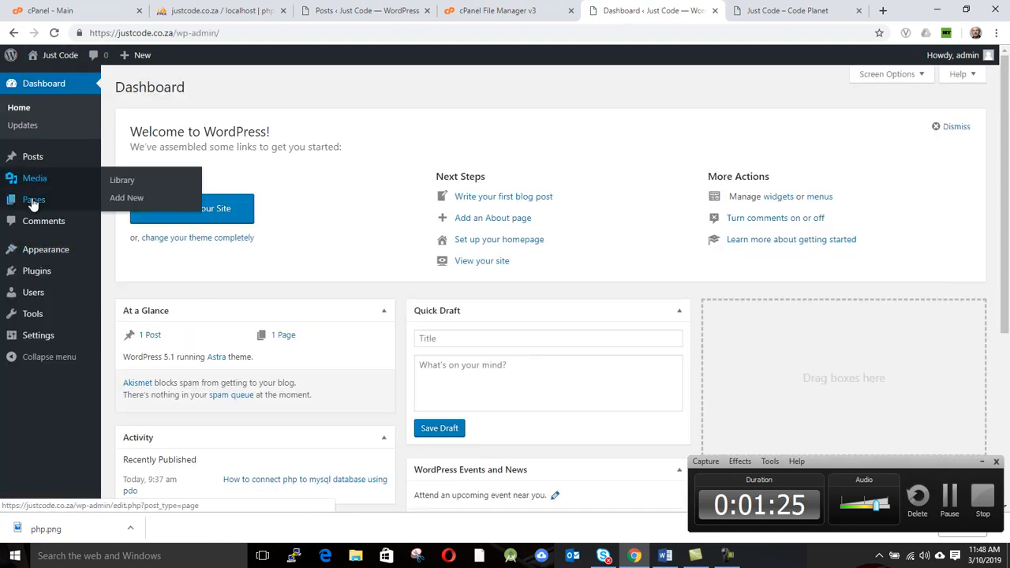
mouse_move(35, 207)
mouse_move(36, 164)
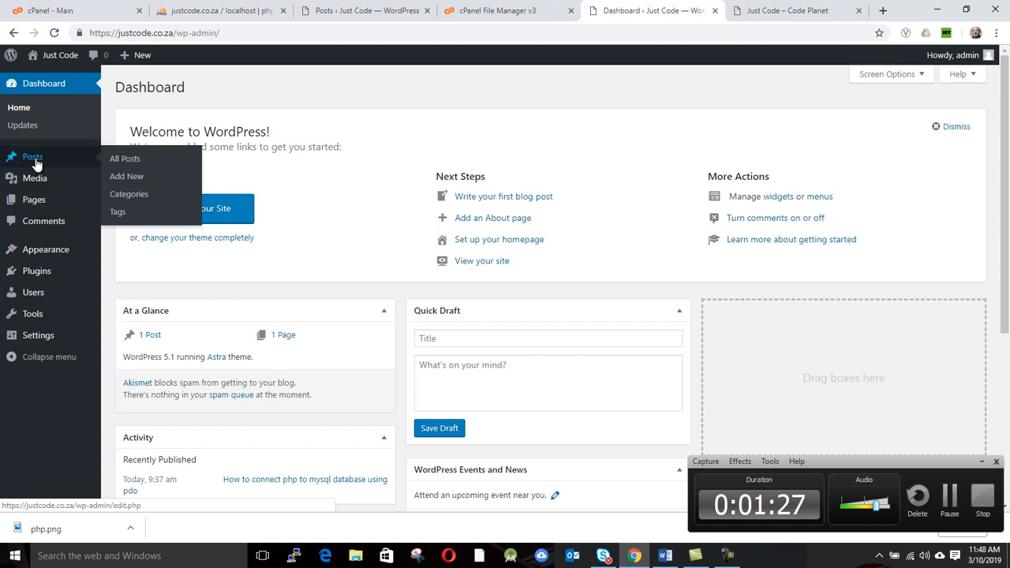
click(116, 177)
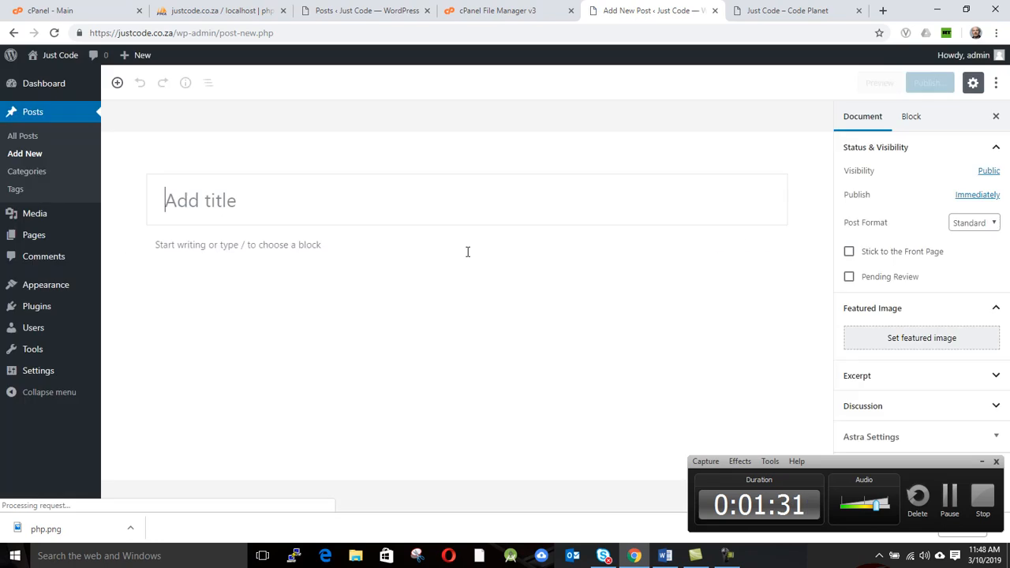
Step: Copy the heading "How to generate random numbers in php" from the Word document and paste it as the new post's title
click(667, 557)
scroll(347, 277, up, 5)
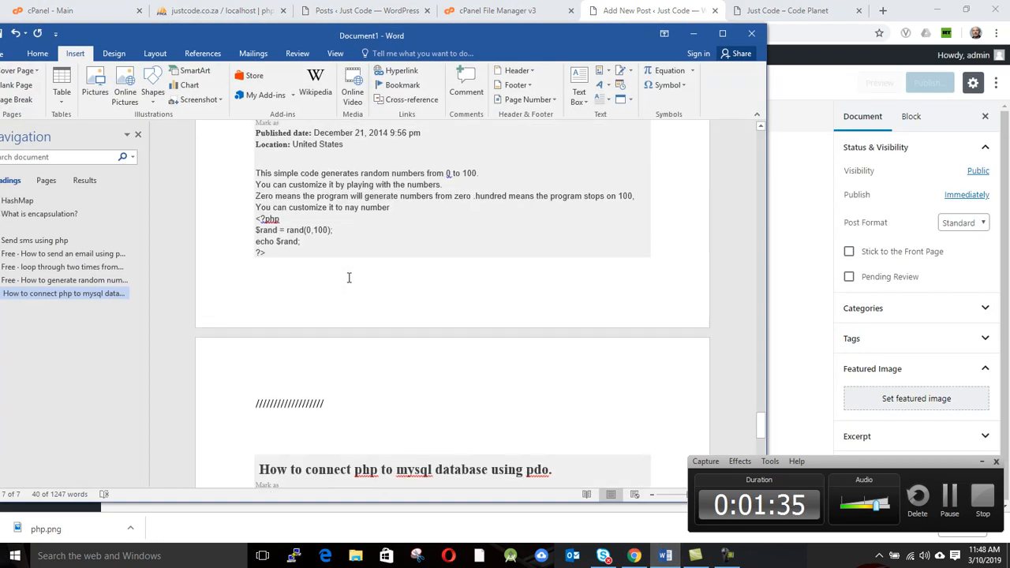
scroll(349, 277, up, 4)
drag(544, 294, 289, 289)
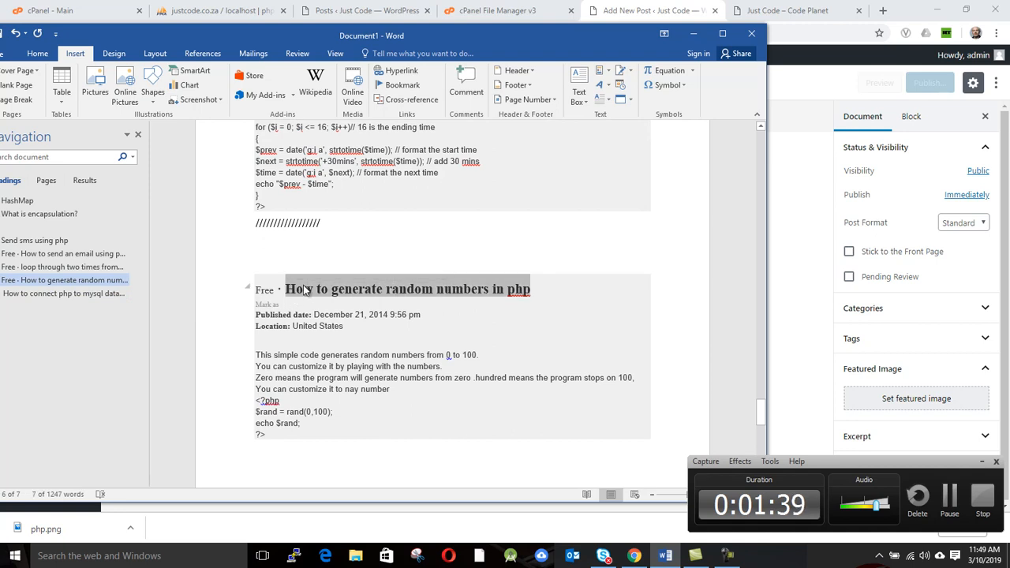
right_click(305, 286)
click(332, 308)
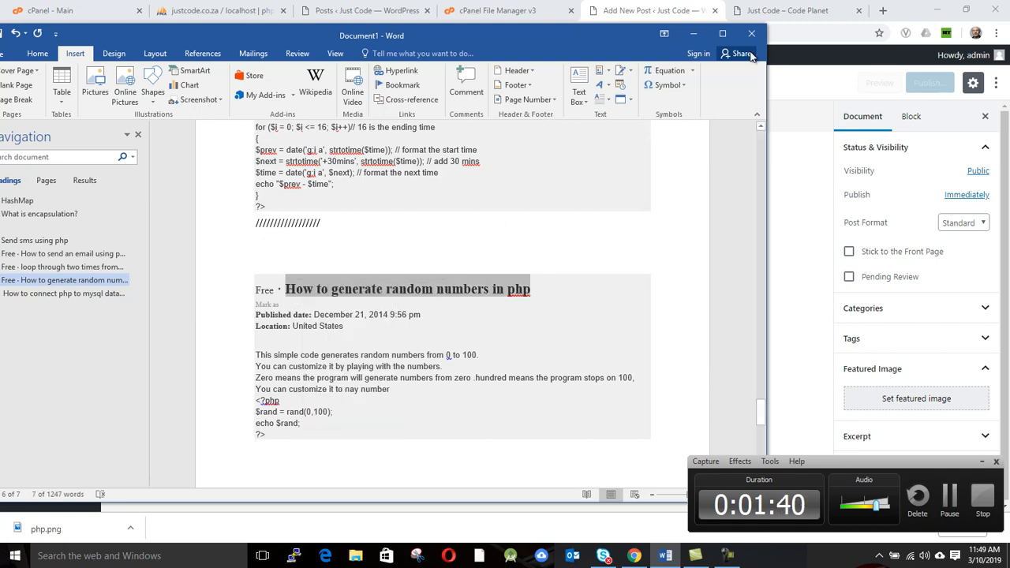
click(692, 33)
click(254, 210)
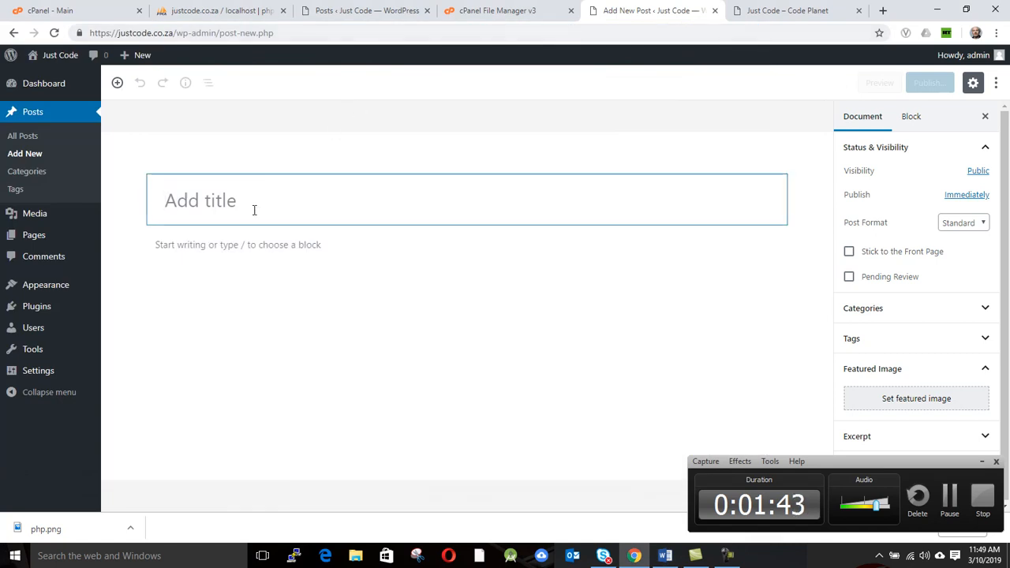
key(ctrl+v)
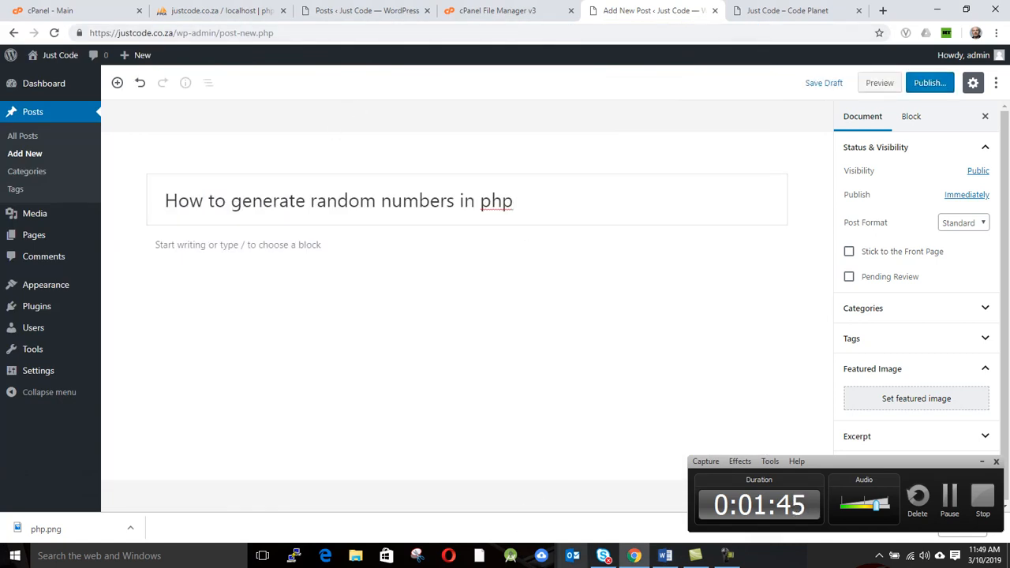
Step: Copy the random-number explanation and its php code from the Word document and paste them into the new post's body
click(665, 555)
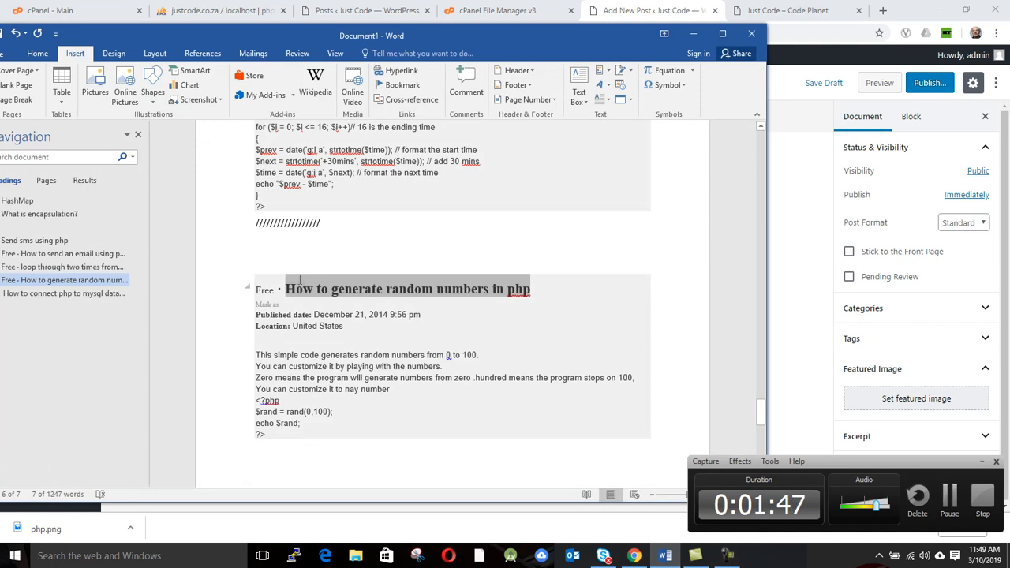
click(286, 289)
drag(257, 317, 355, 438)
click(256, 355)
right_click(332, 382)
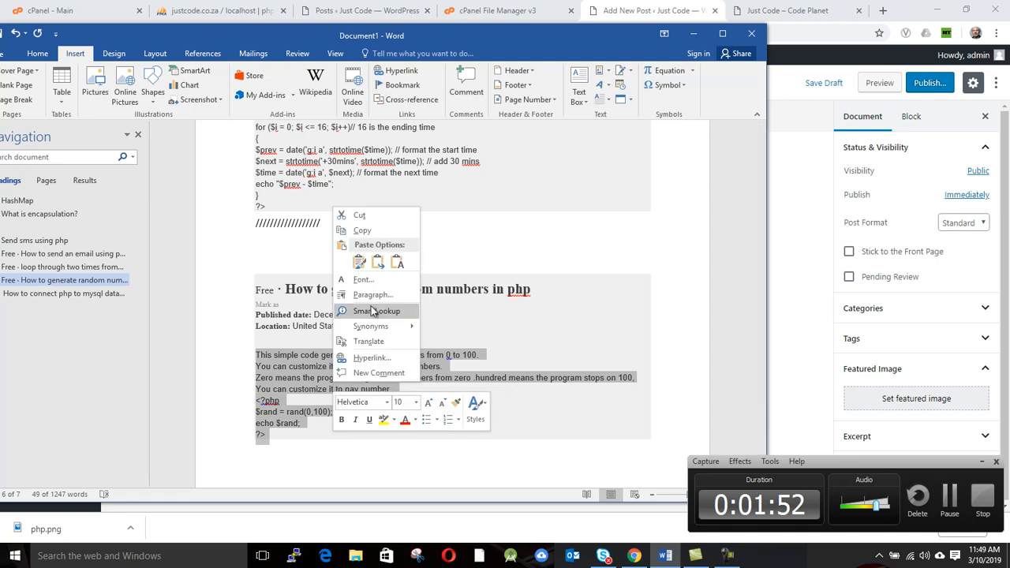
click(379, 230)
click(696, 36)
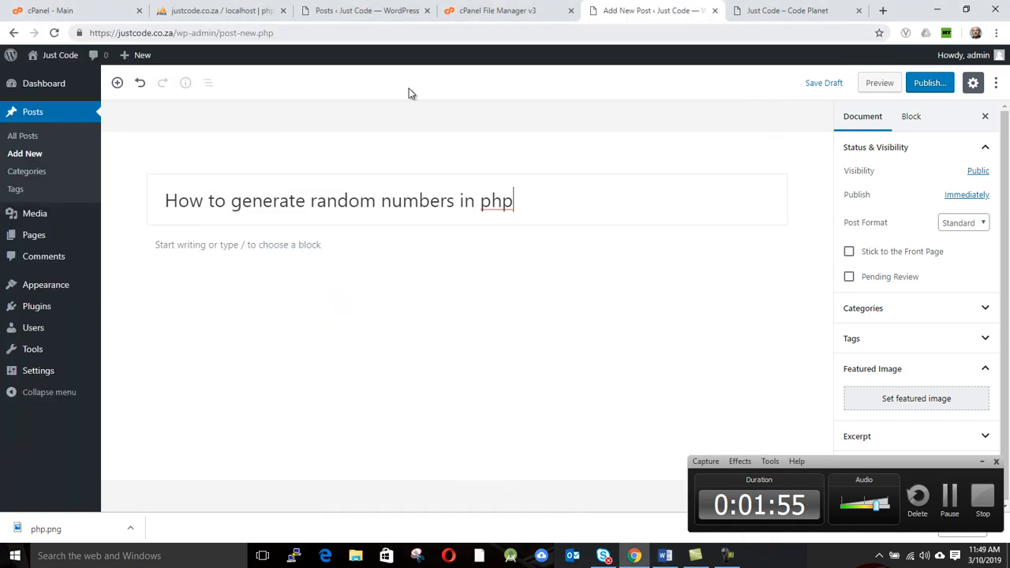
click(278, 271)
click(332, 251)
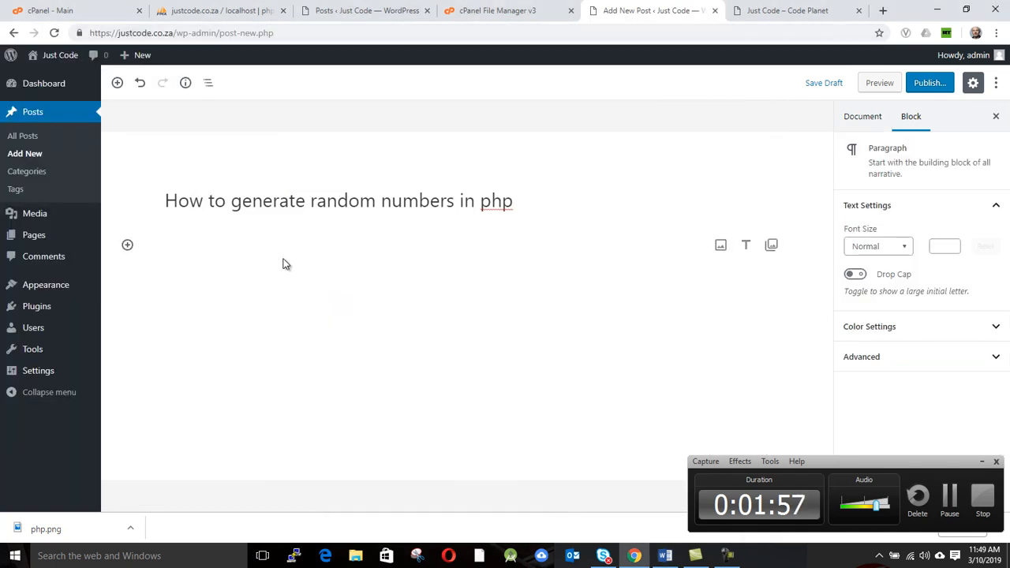
key(ctrl+v)
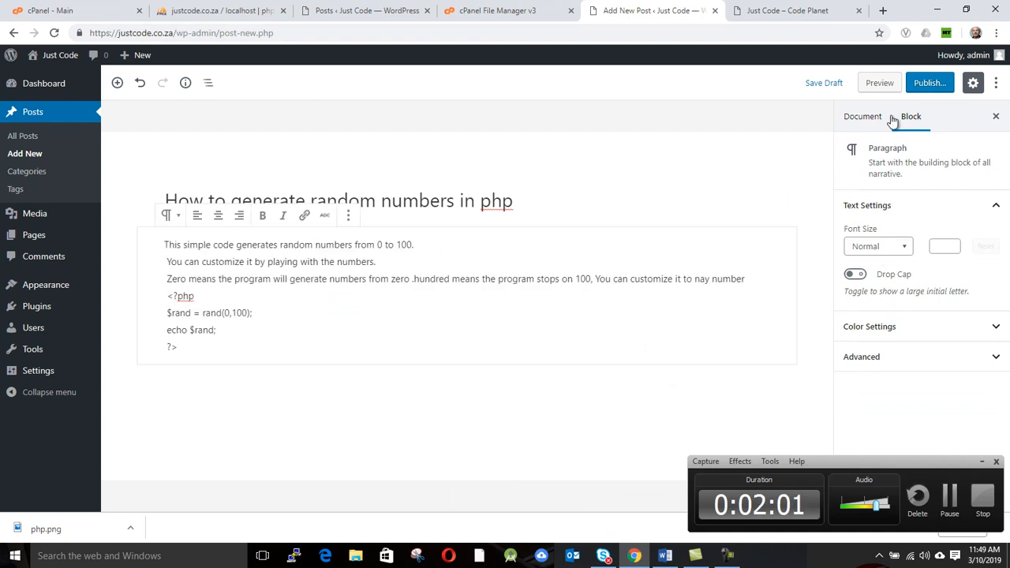
click(919, 337)
click(919, 334)
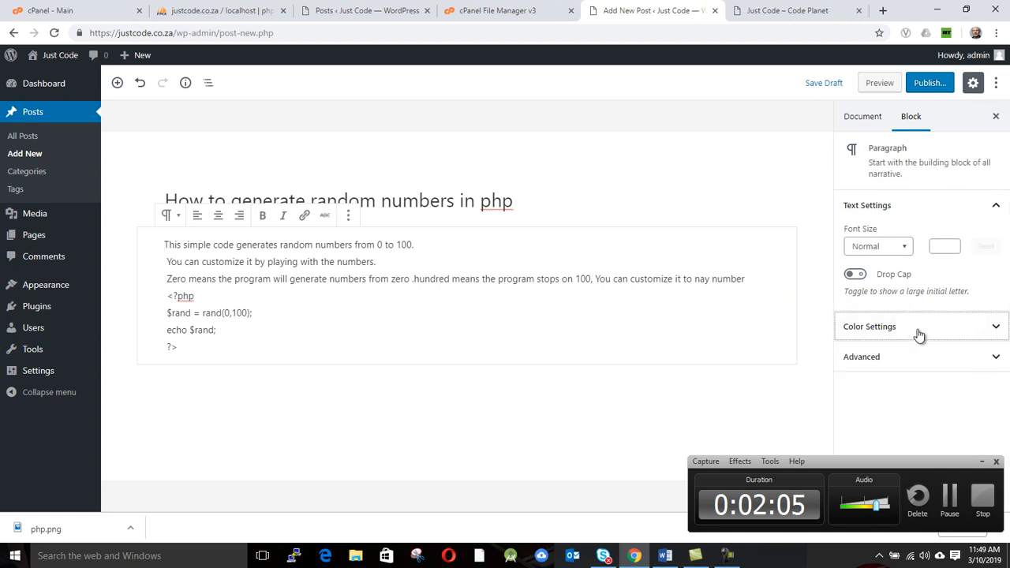
click(913, 359)
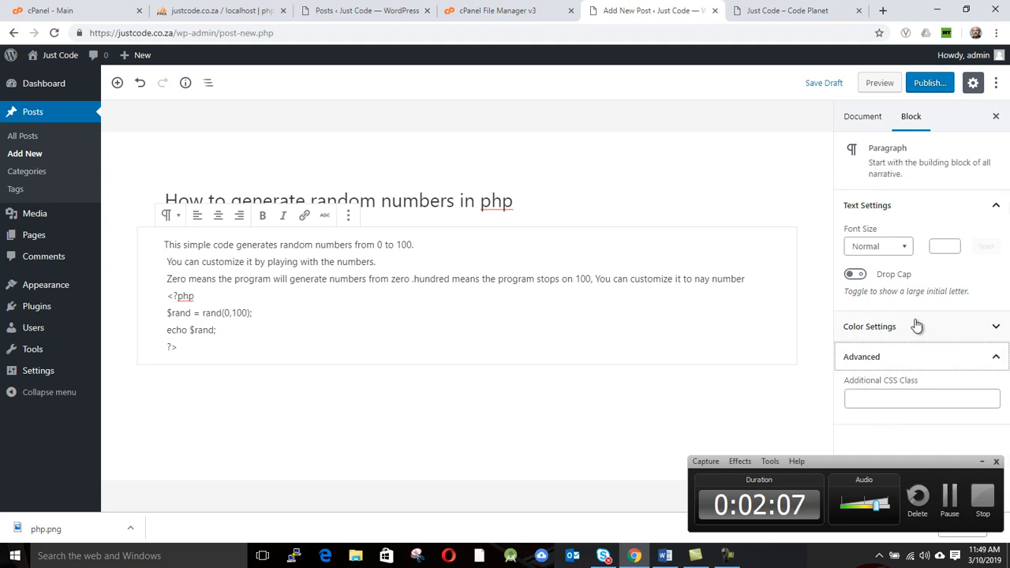
drag(936, 460, 916, 501)
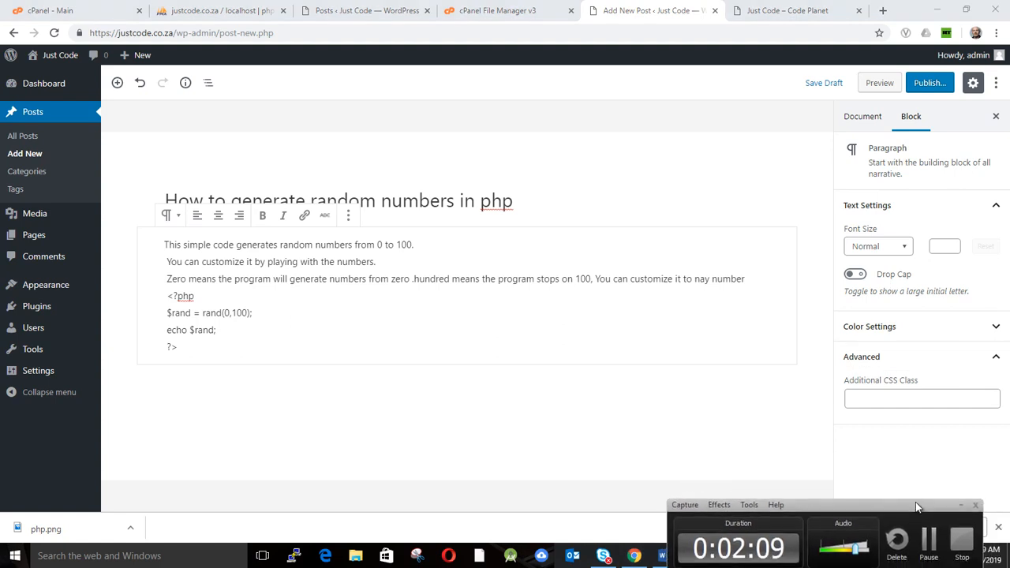
click(993, 207)
click(993, 207)
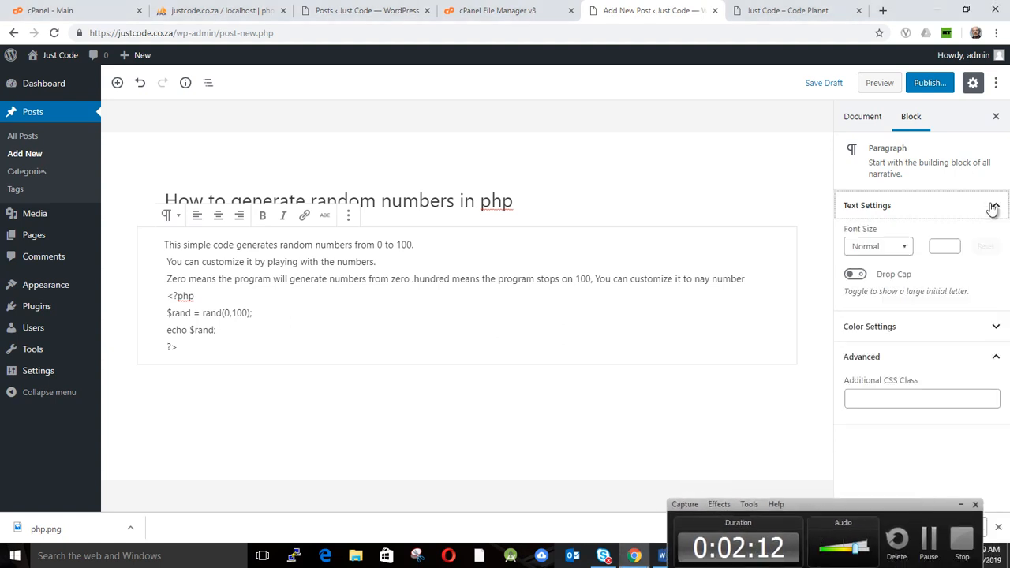
click(974, 82)
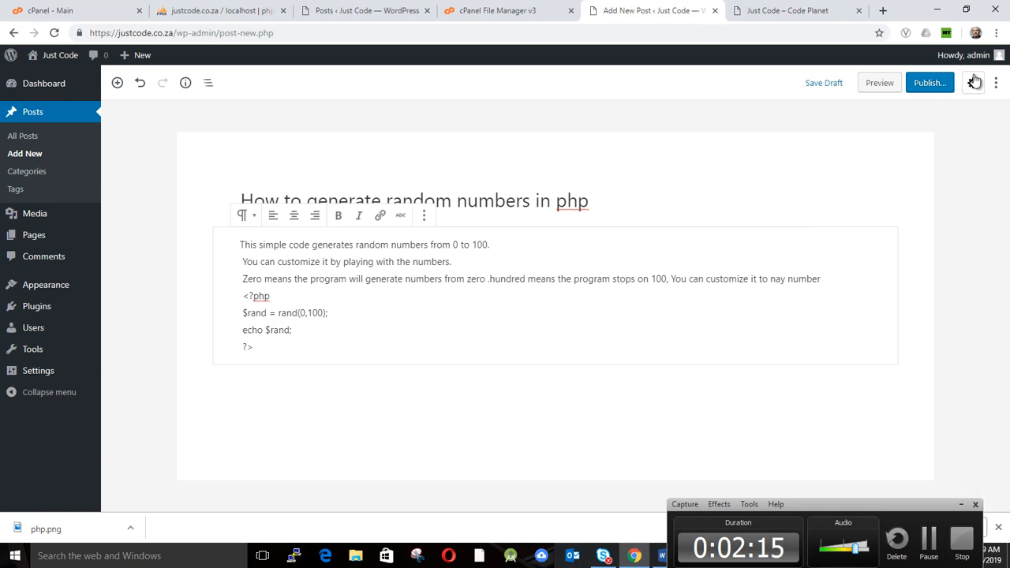
click(974, 83)
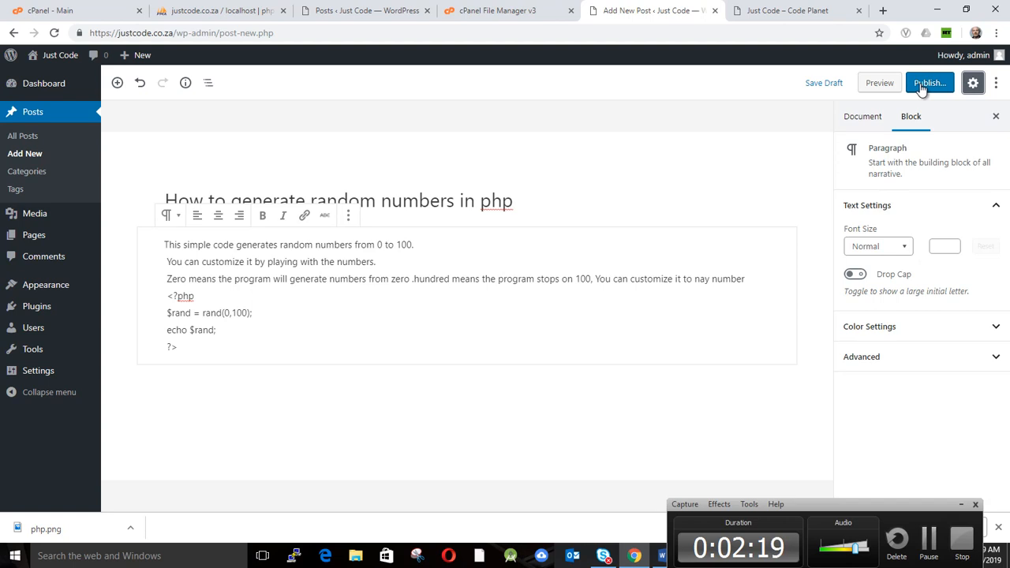
Step: Set php.png from the media library as the post's featured image with alt text "Php", and publish the post
click(869, 116)
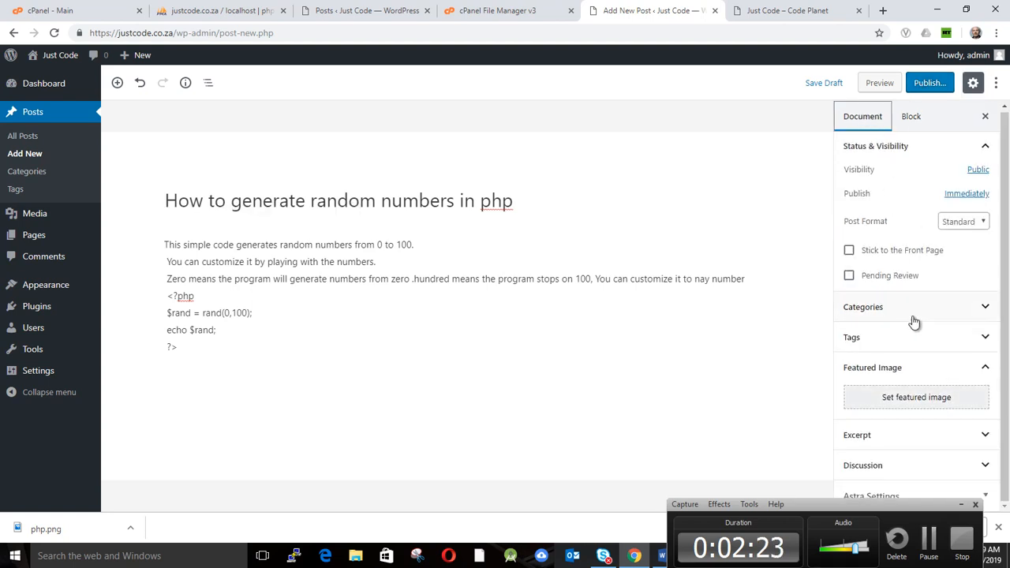
click(915, 404)
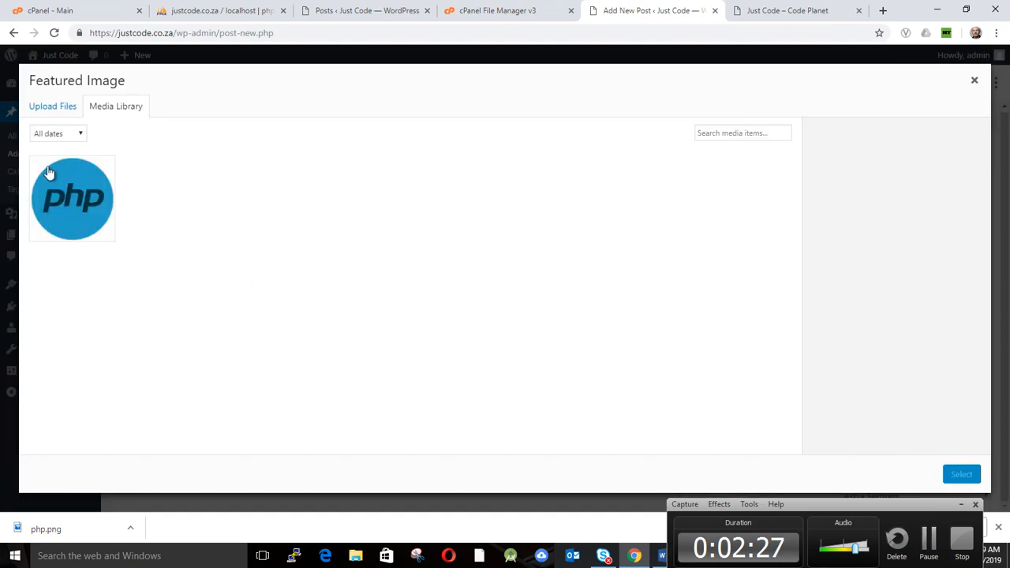
click(85, 188)
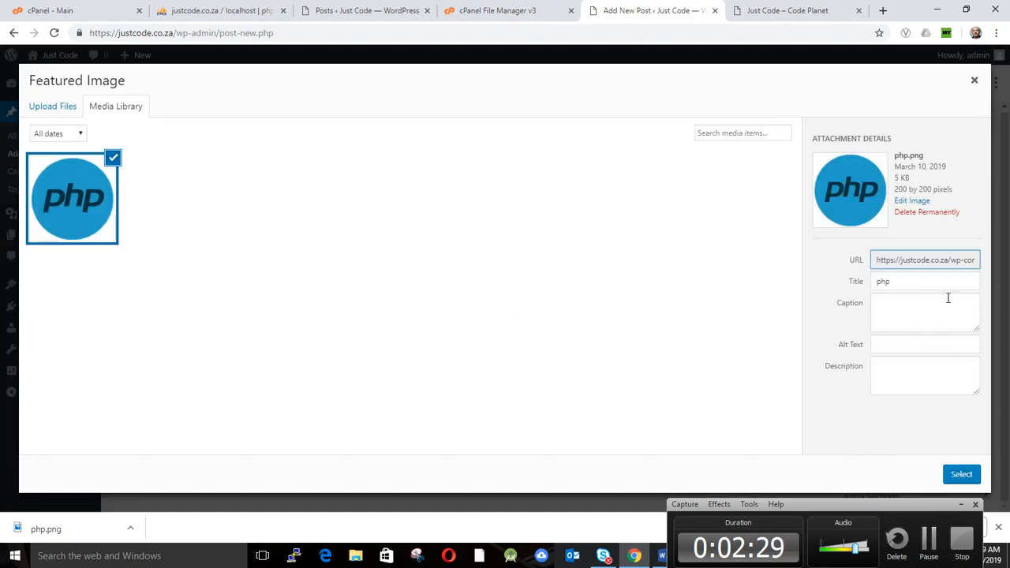
click(892, 346)
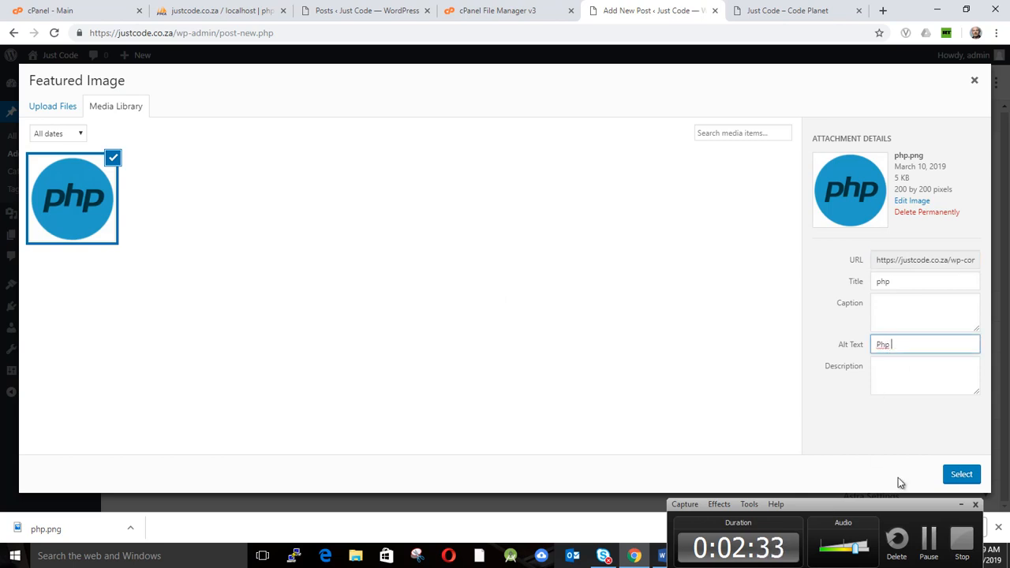
click(968, 476)
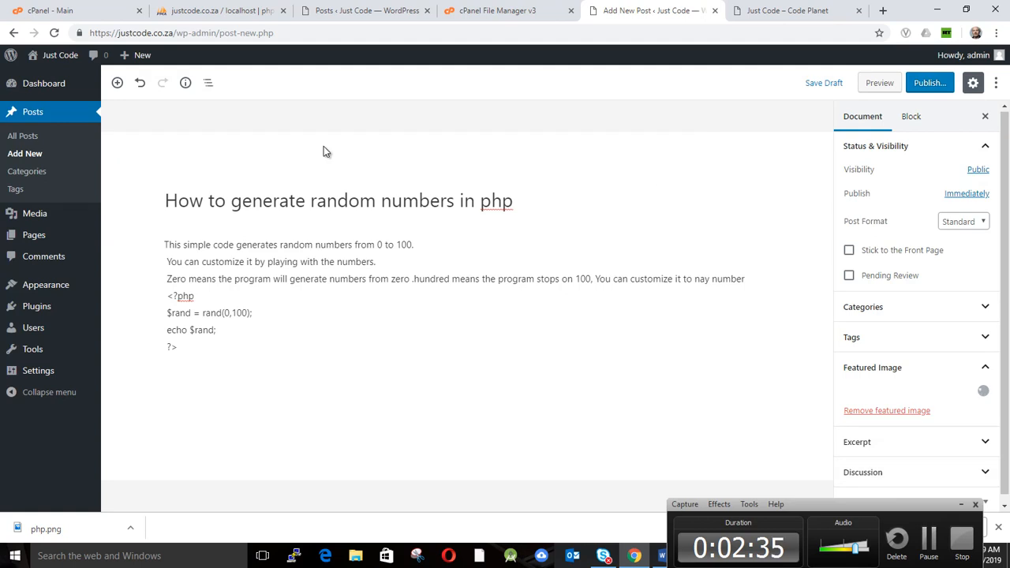
click(932, 83)
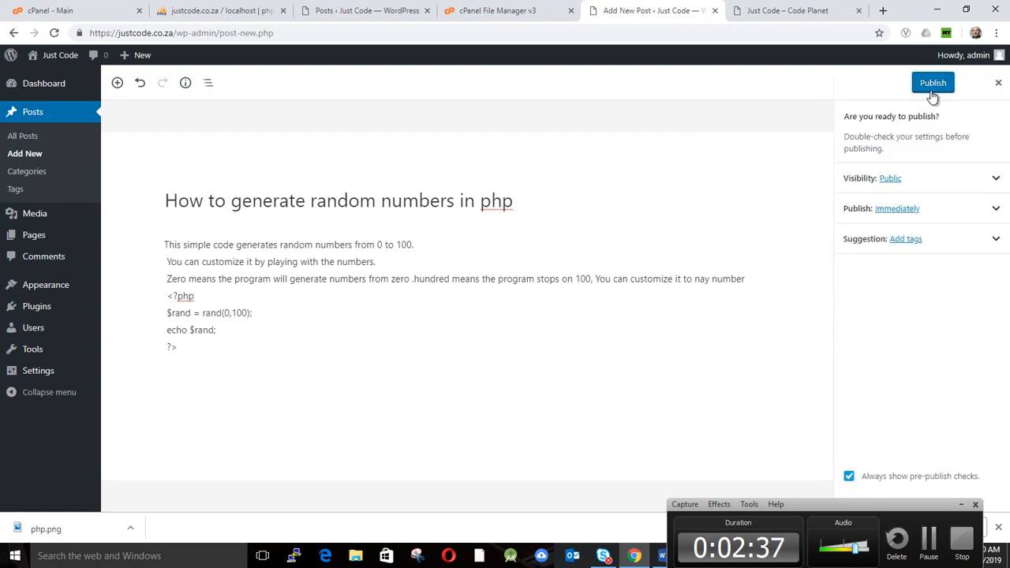
click(933, 84)
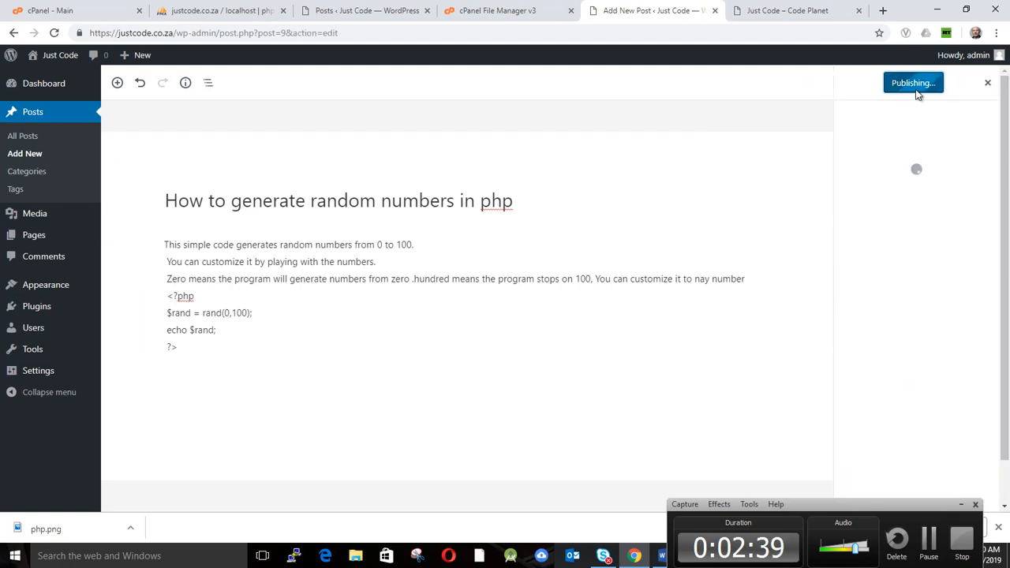
Step: Reload the justcode.co.za home page and check how the new random numbers post appears alongside the earlier one
click(784, 12)
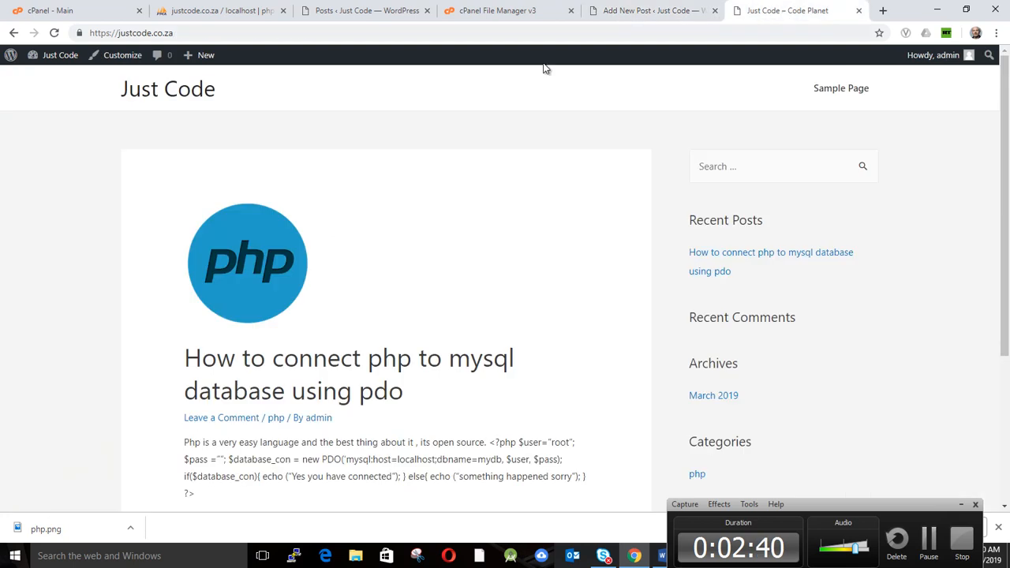
click(290, 33)
key(Return)
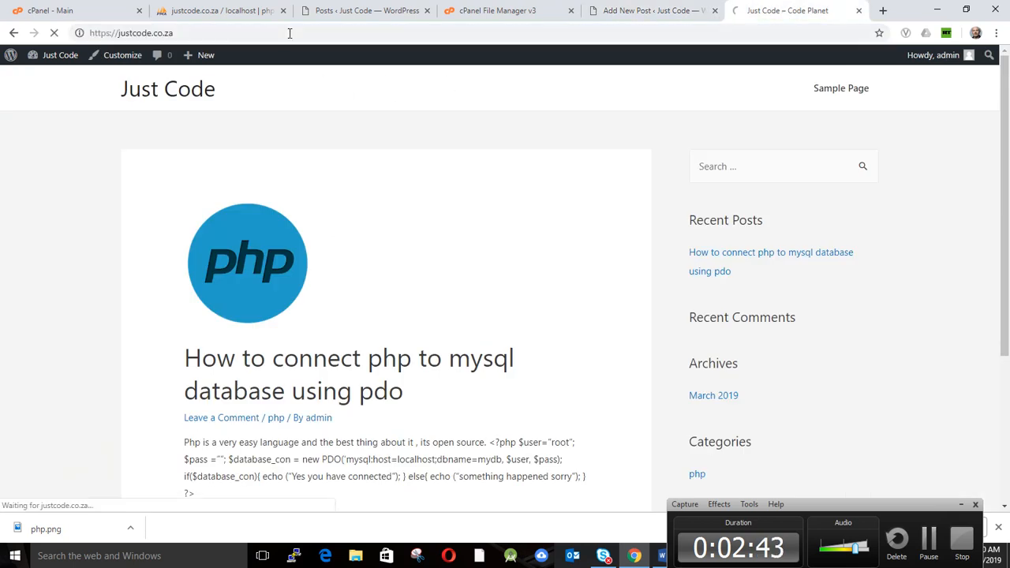
scroll(370, 184, down, 7)
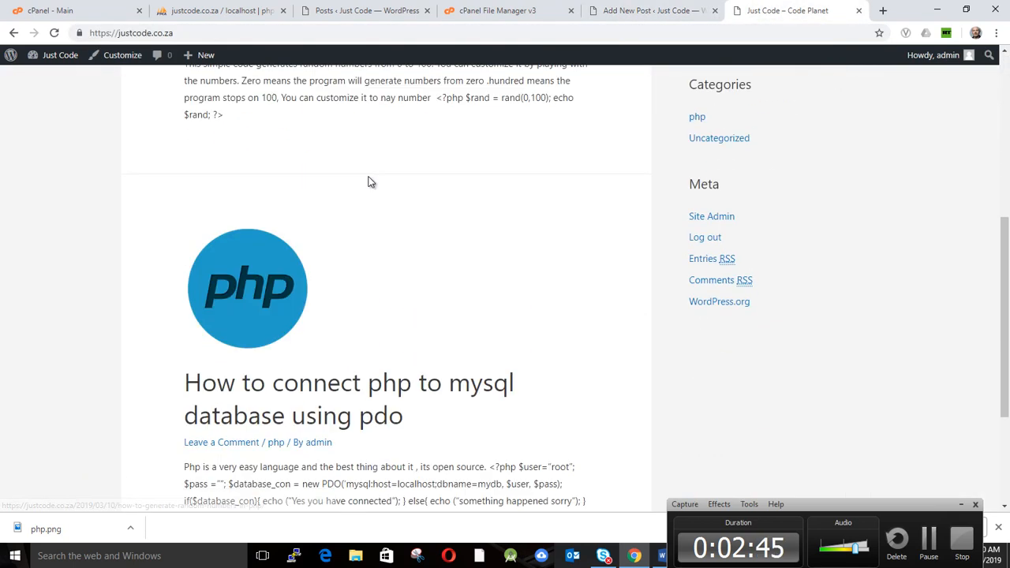
scroll(368, 172, down, 1)
scroll(366, 171, up, 8)
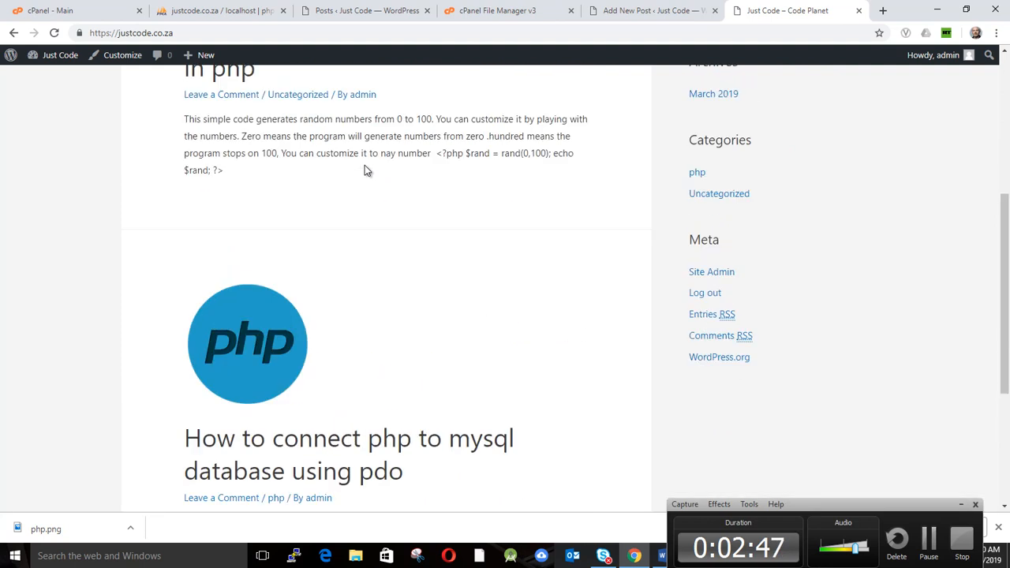
scroll(364, 164, down, 5)
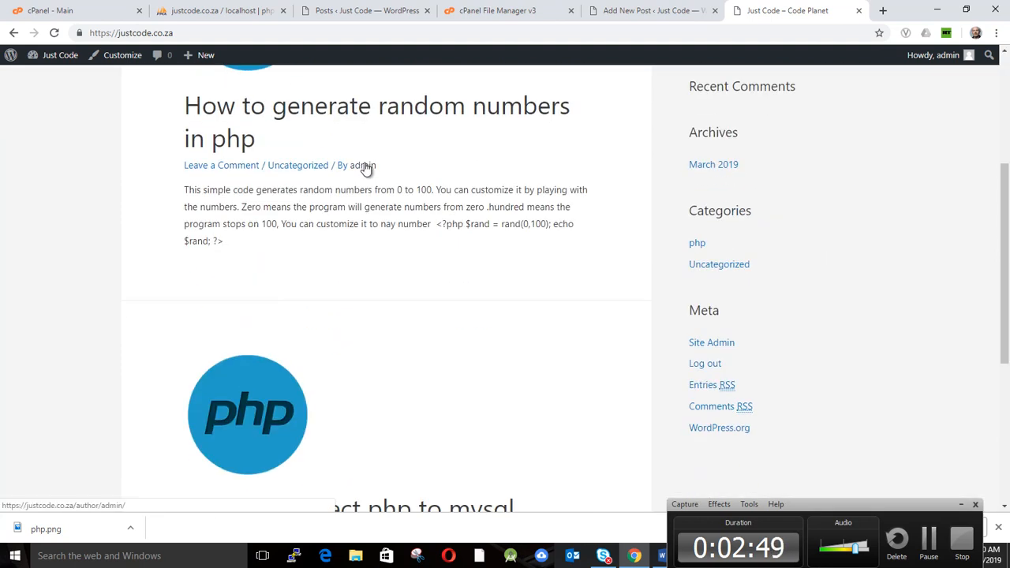
scroll(365, 162, up, 2)
scroll(364, 162, up, 4)
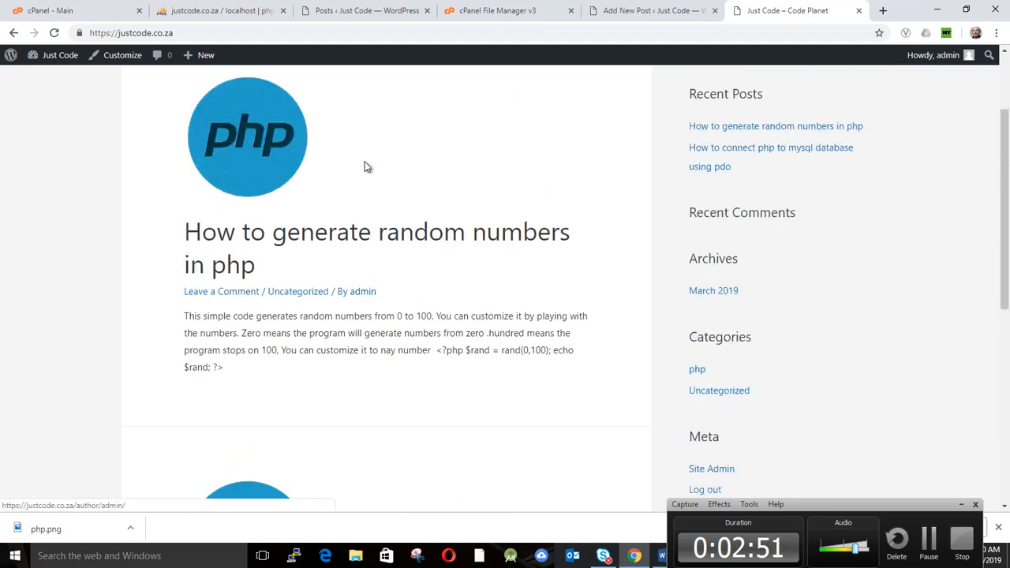
scroll(365, 161, down, 3)
scroll(365, 160, down, 3)
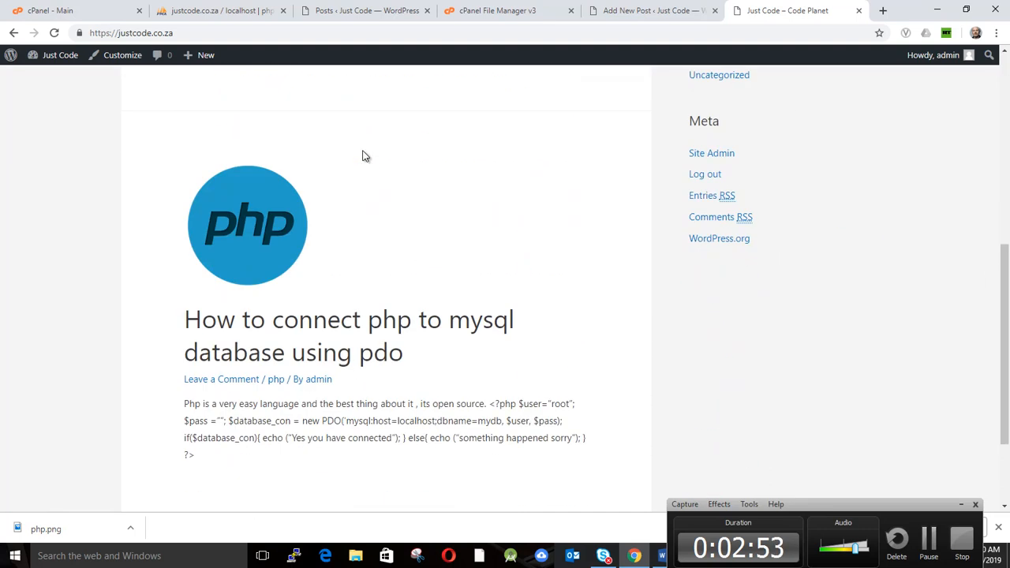
scroll(363, 156, up, 6)
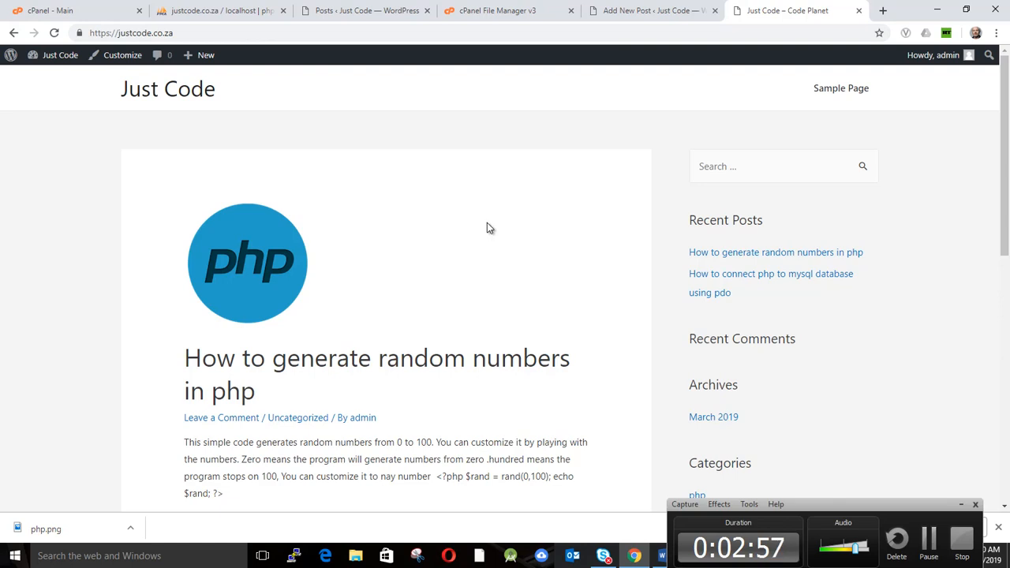
scroll(509, 319, down, 2)
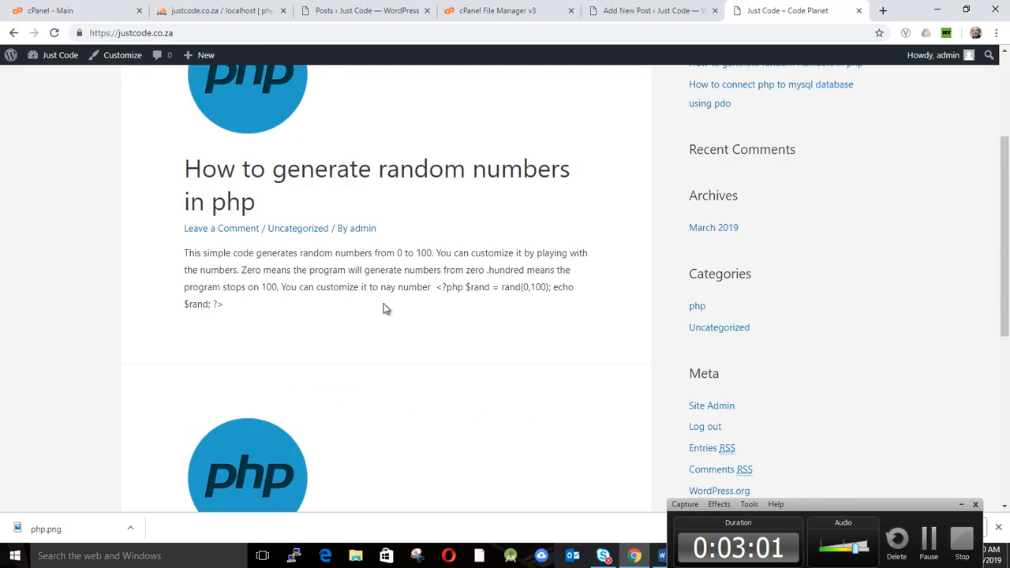
scroll(382, 295, up, 2)
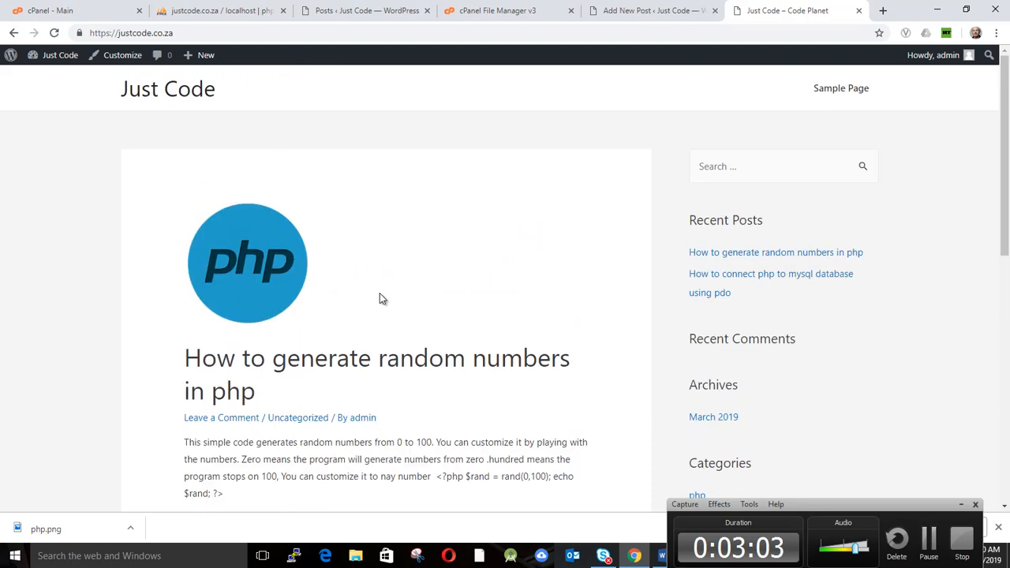
Step: In the WordPress post categories, open the Uncategorized category for editing and change its name to "mysql"
click(155, 91)
click(339, 14)
click(228, 14)
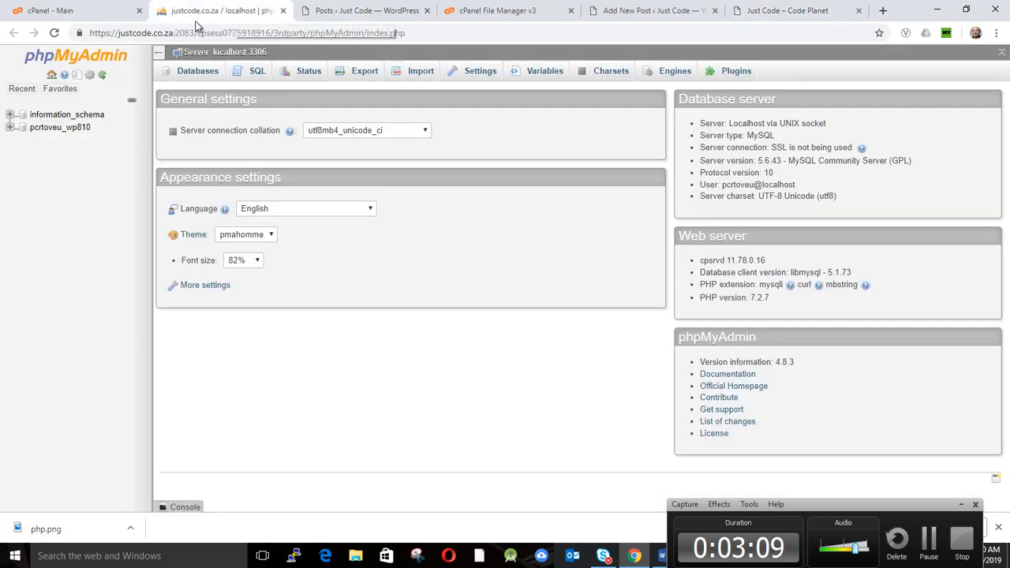
click(339, 11)
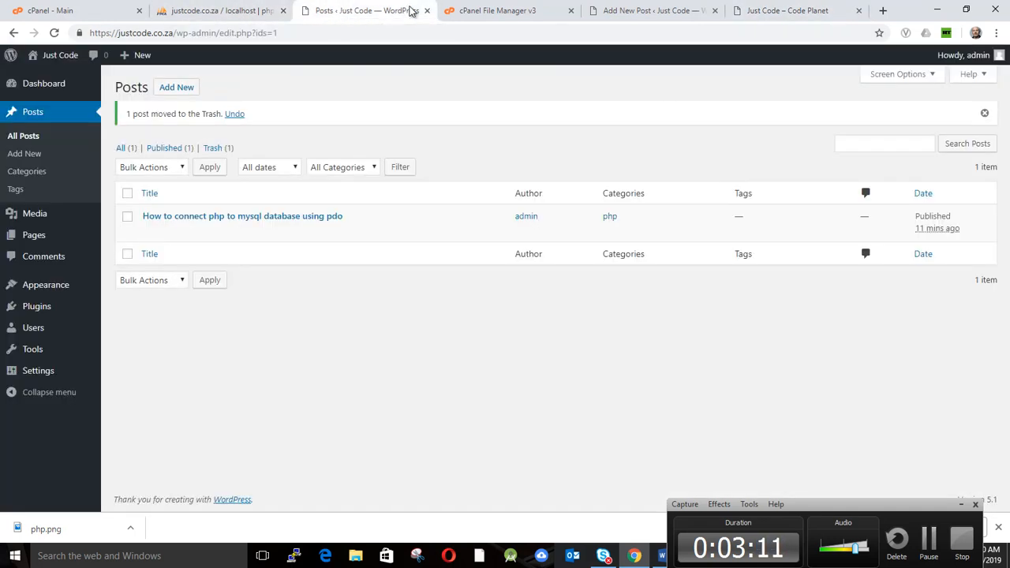
click(34, 173)
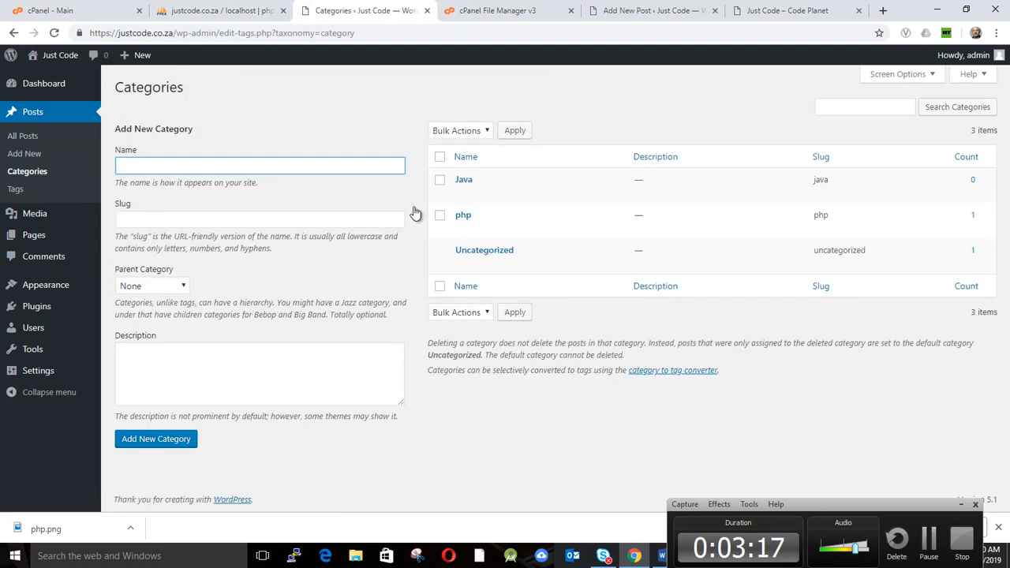
click(464, 252)
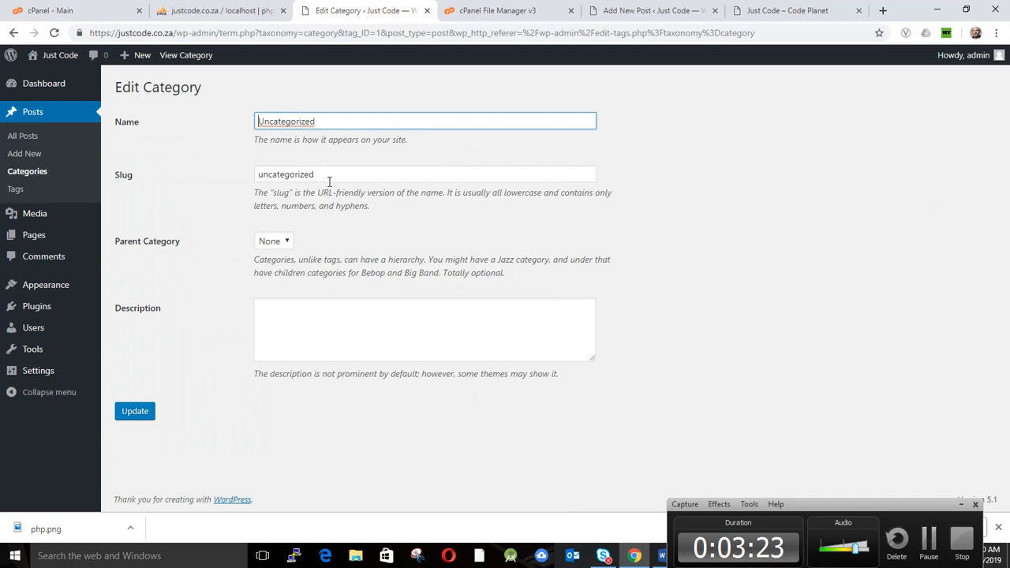
drag(329, 124, 234, 118)
key(BackSpace)
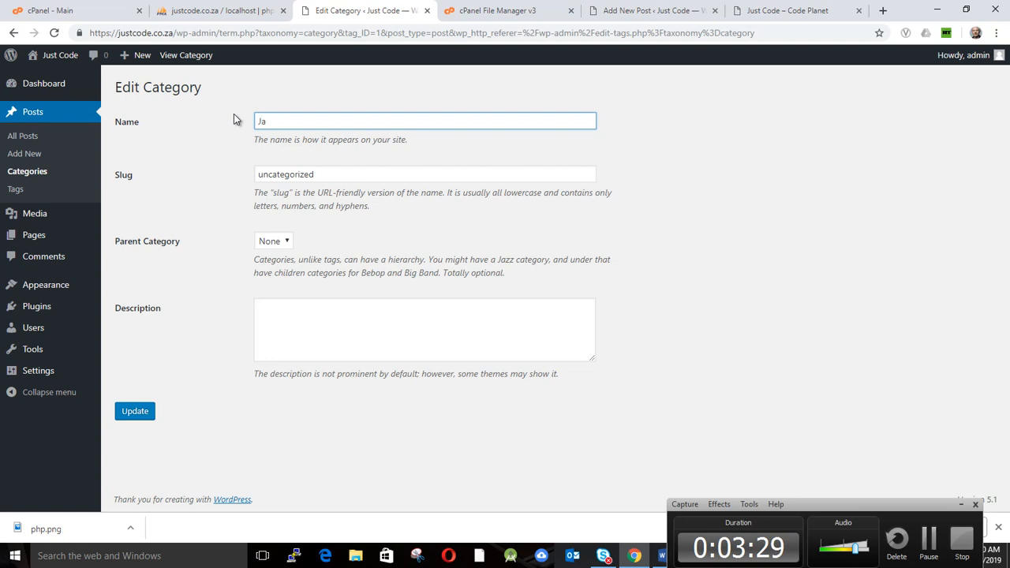
text(mysql)
Step: Copy the category's name into its slug so that it reads "mysql", and update the category
double_click(276, 122)
right_click(257, 124)
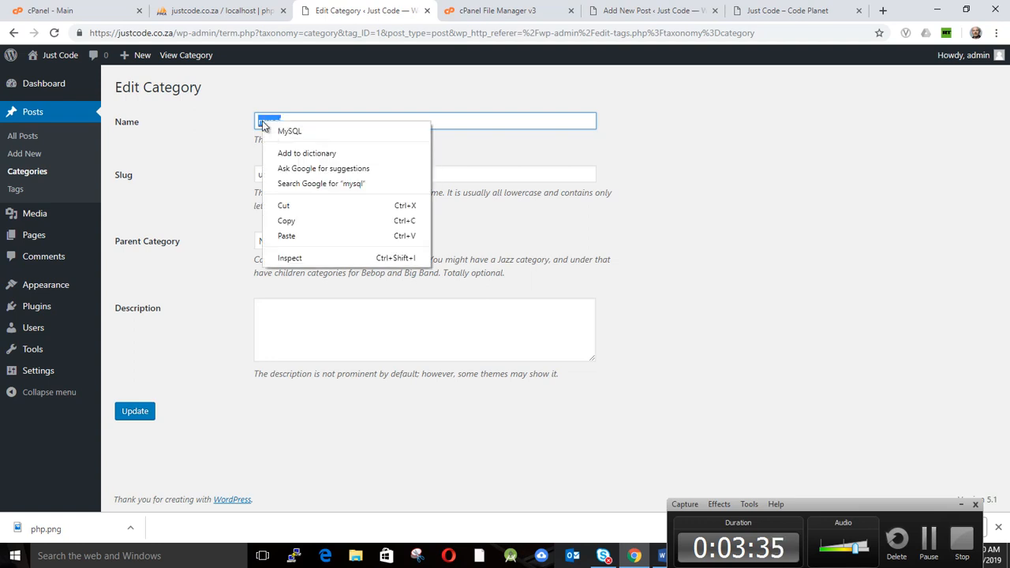
click(301, 221)
click(320, 174)
drag(320, 174, 228, 174)
key(BackSpace)
key(ctrl+v)
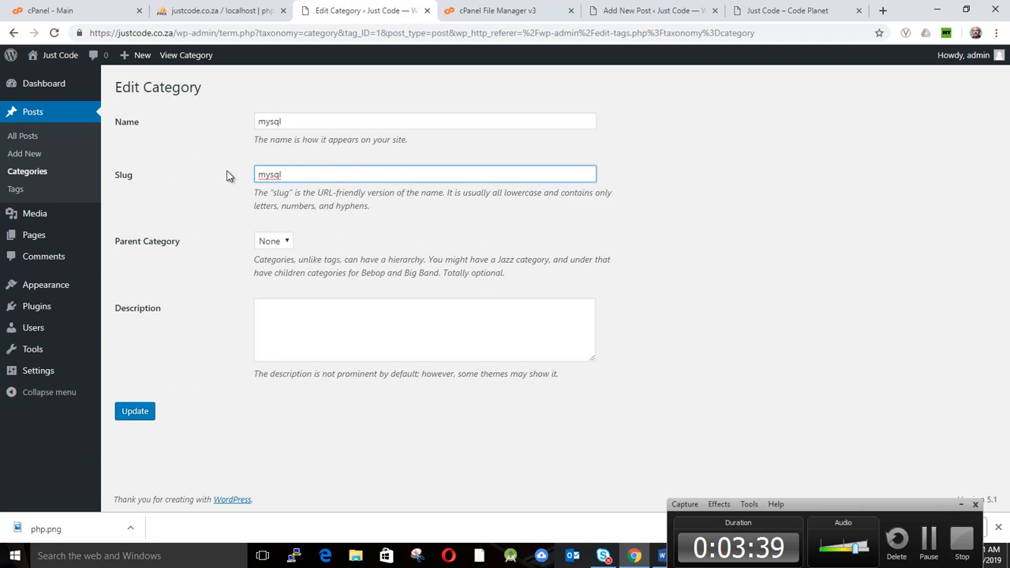
click(139, 411)
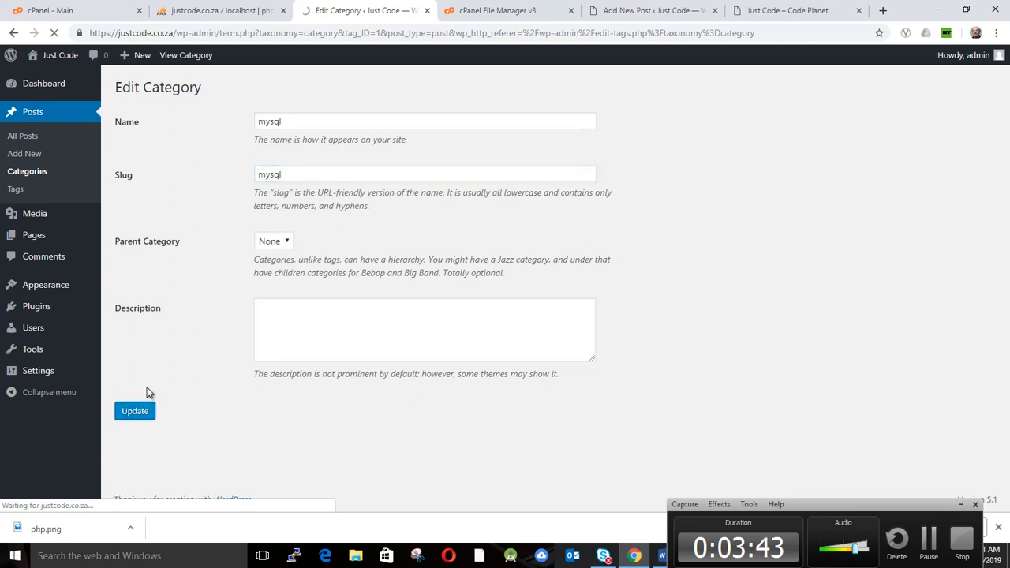
click(131, 462)
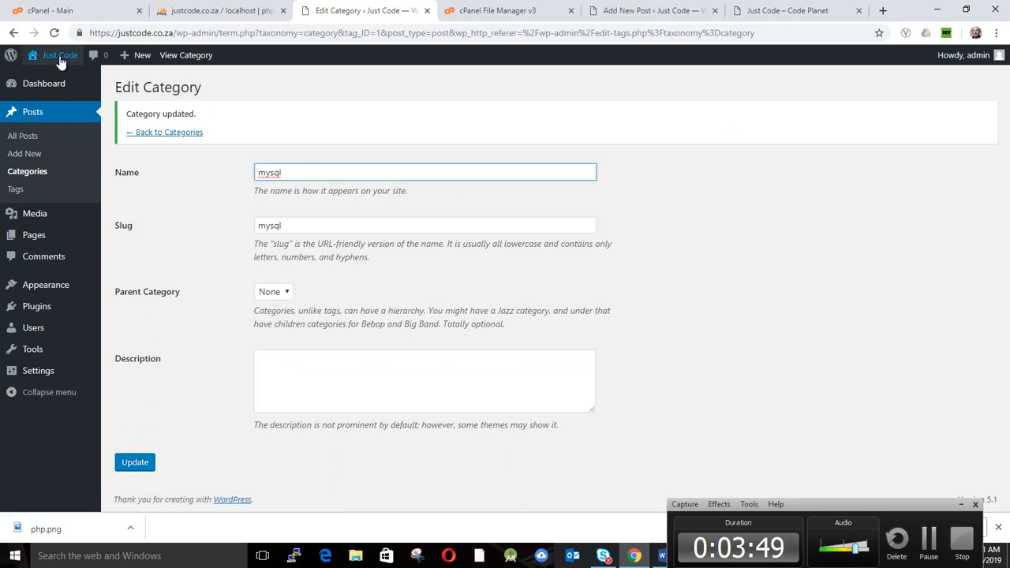
Step: Return to the WordPress dashboard home
click(44, 83)
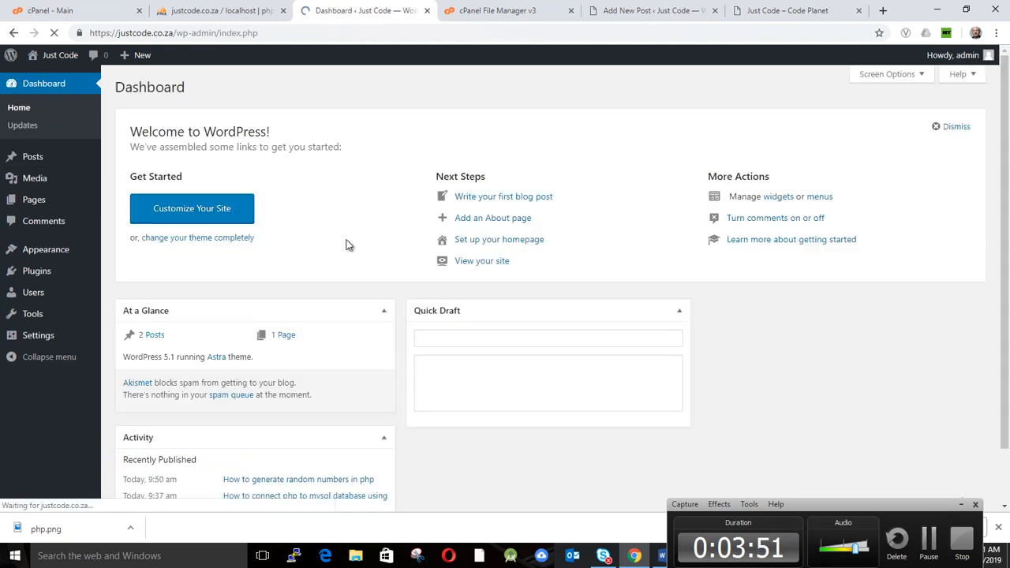